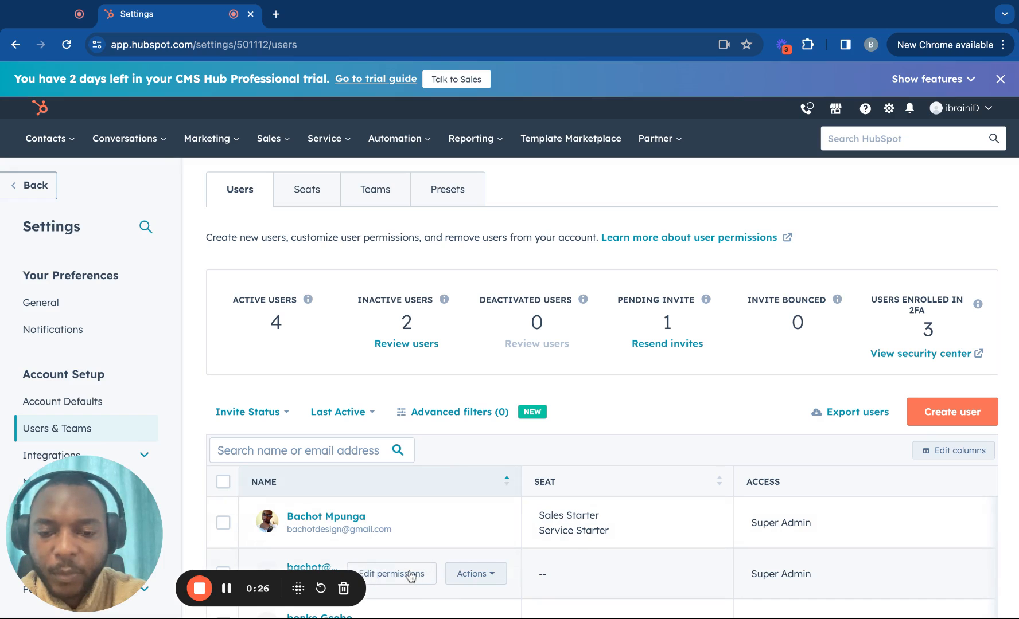
- Edit the second listed user's permissions, set access to start with a template, and open the permission choices
click(404, 575)
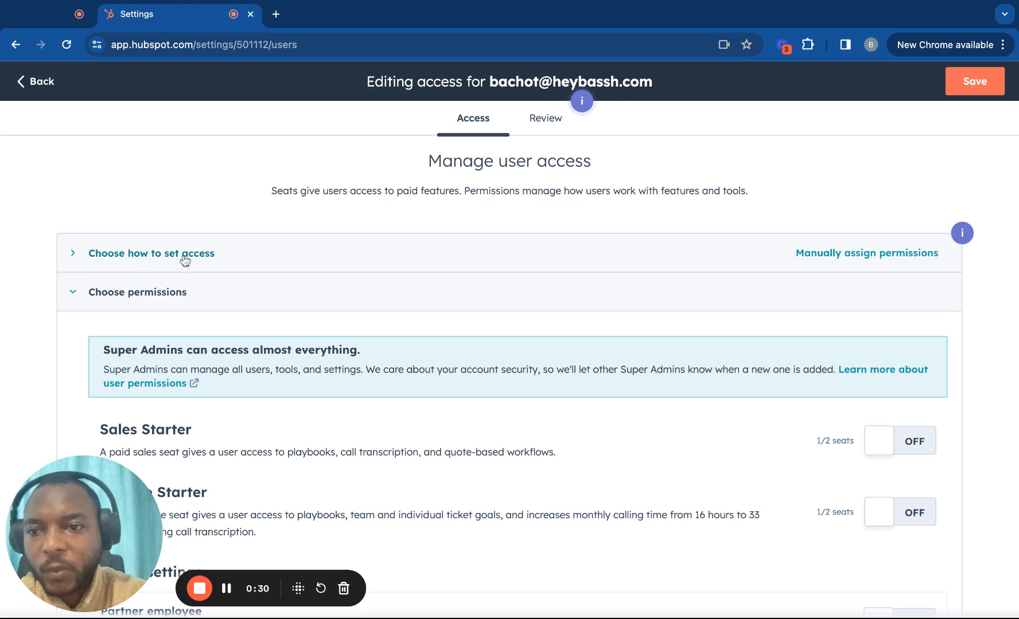
click(163, 257)
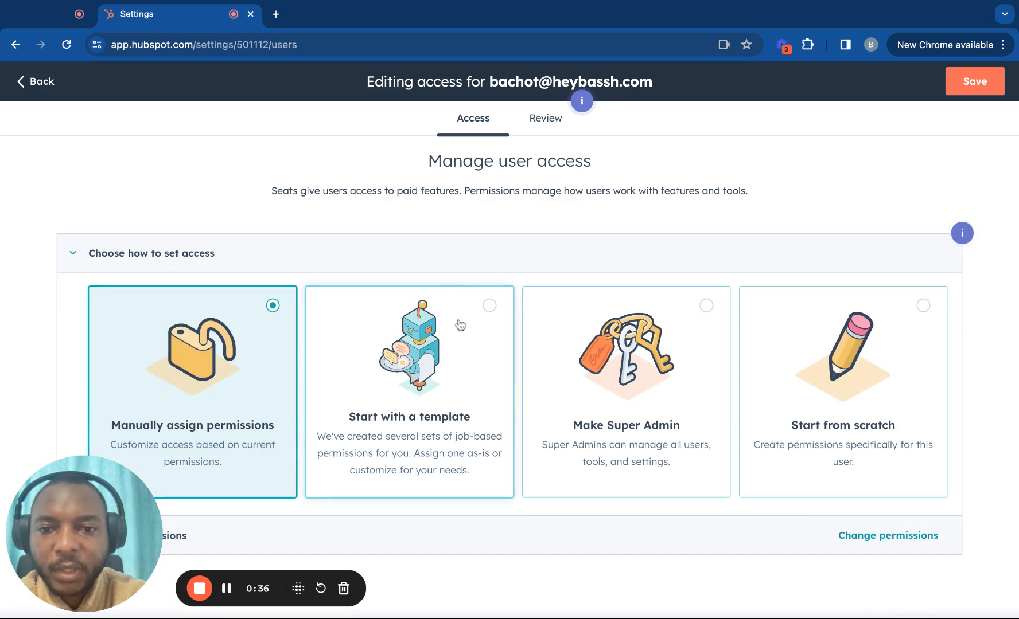
click(454, 337)
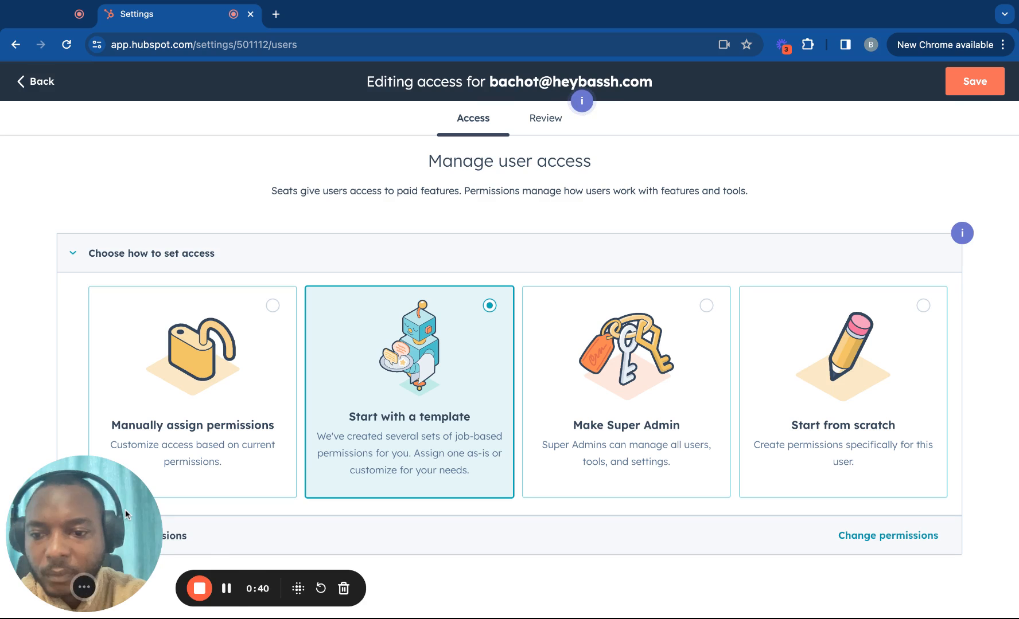
drag(125, 509, 812, 509)
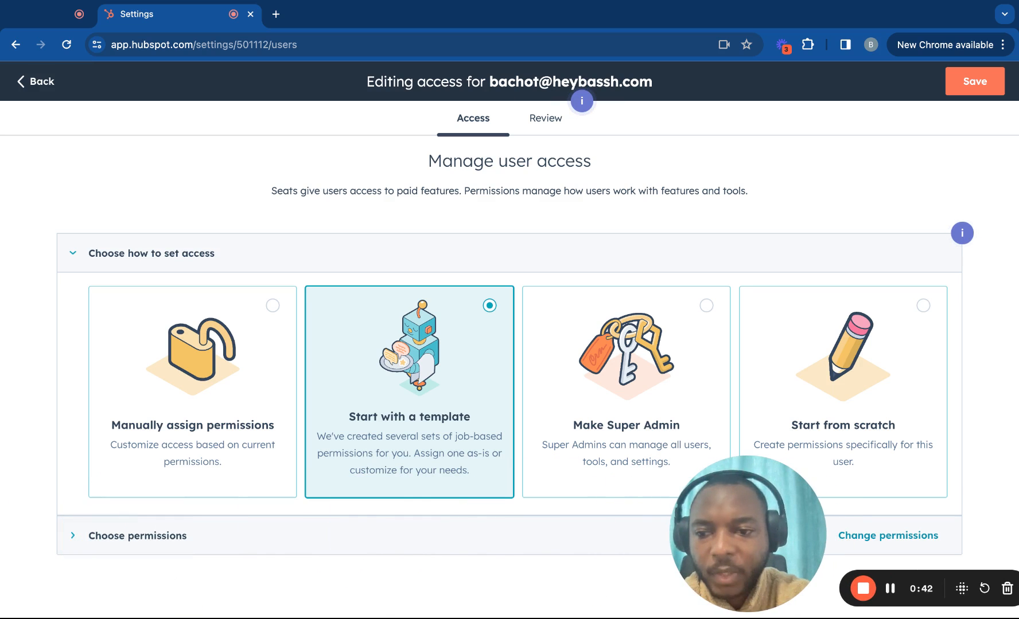
click(165, 536)
- Open the Marketing permissions and review the access toggles for lists, forms, files, marketing access and marketing tools
scroll(306, 470, down, 5)
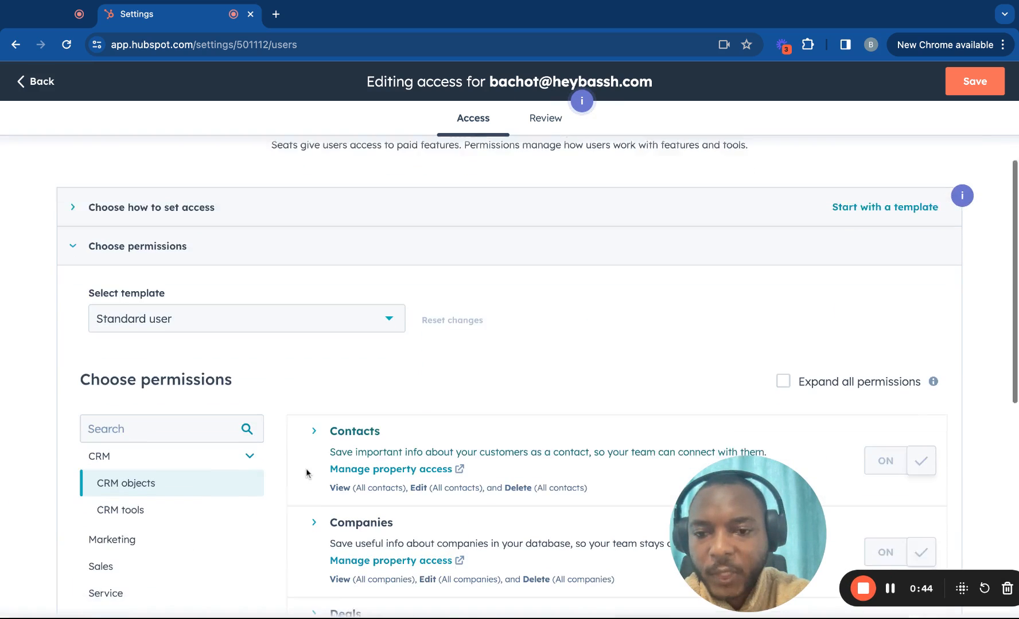
scroll(306, 472, down, 2)
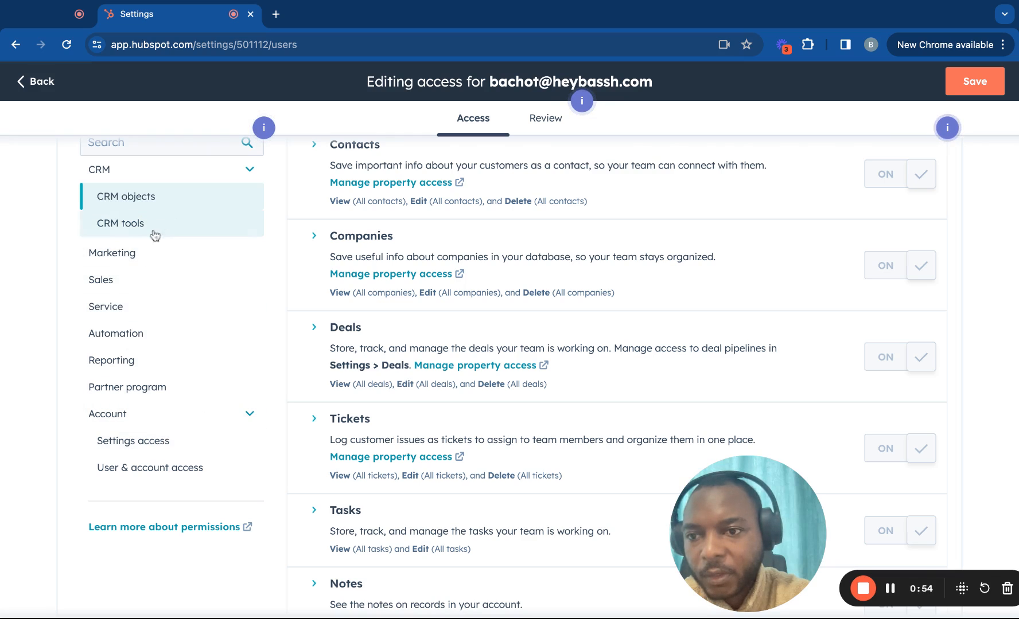
click(134, 264)
scroll(654, 331, up, 5)
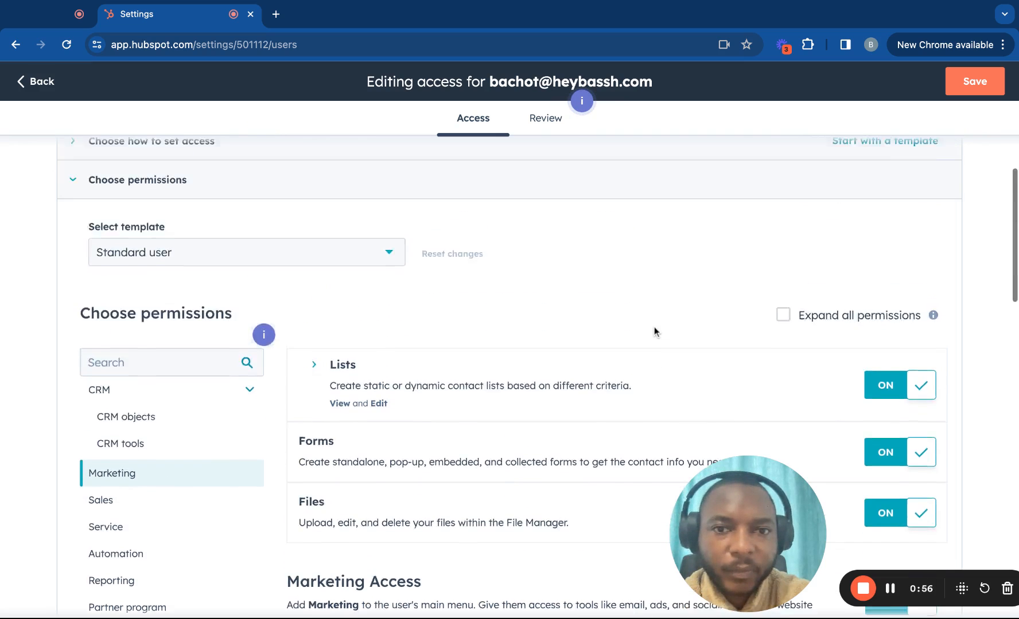
scroll(655, 332, down, 4)
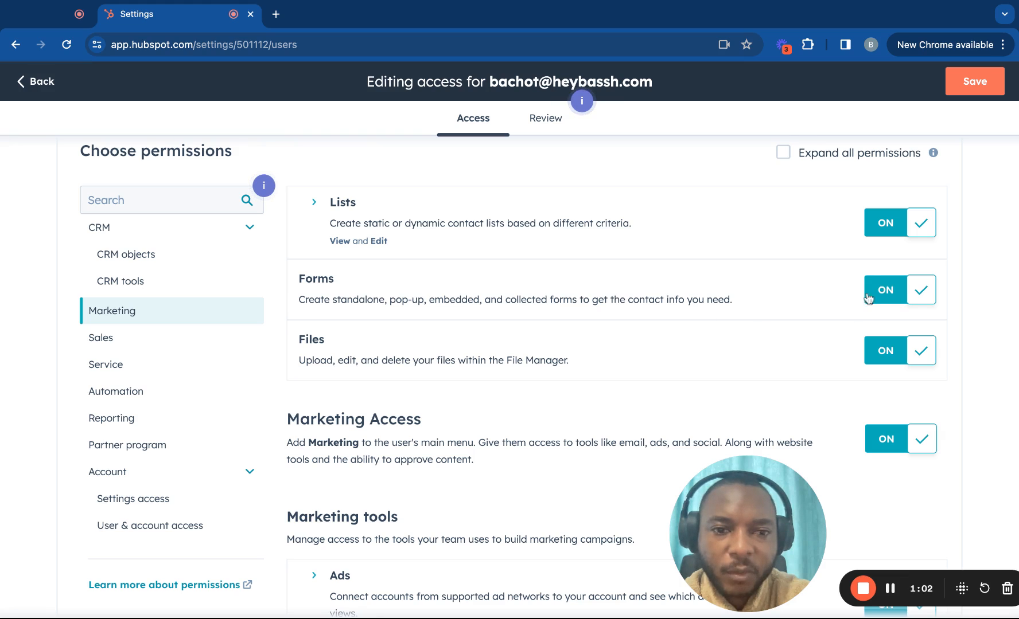
scroll(871, 341, down, 5)
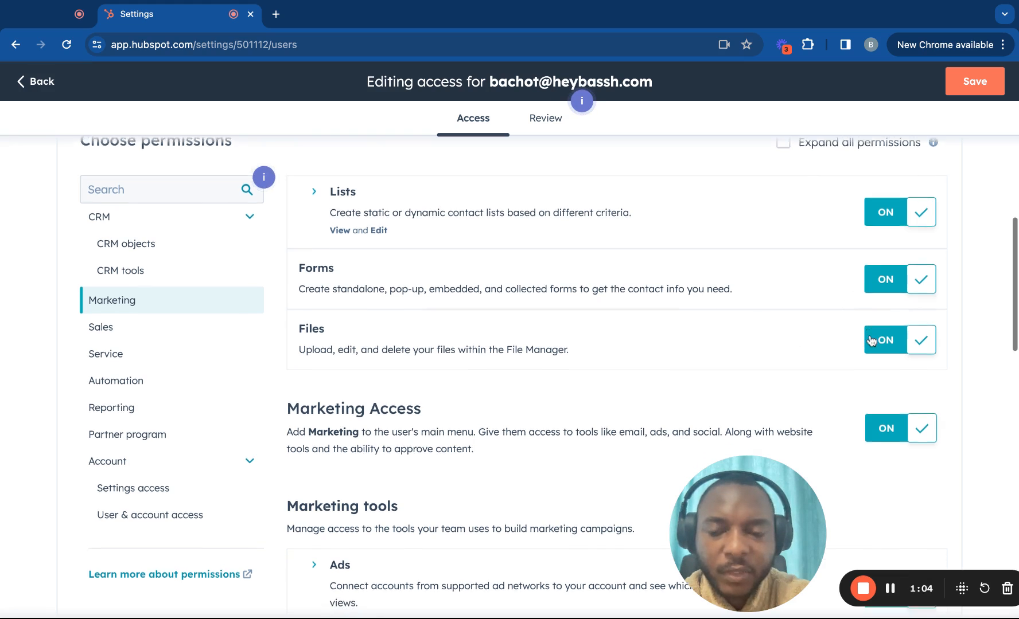
scroll(865, 295, down, 2)
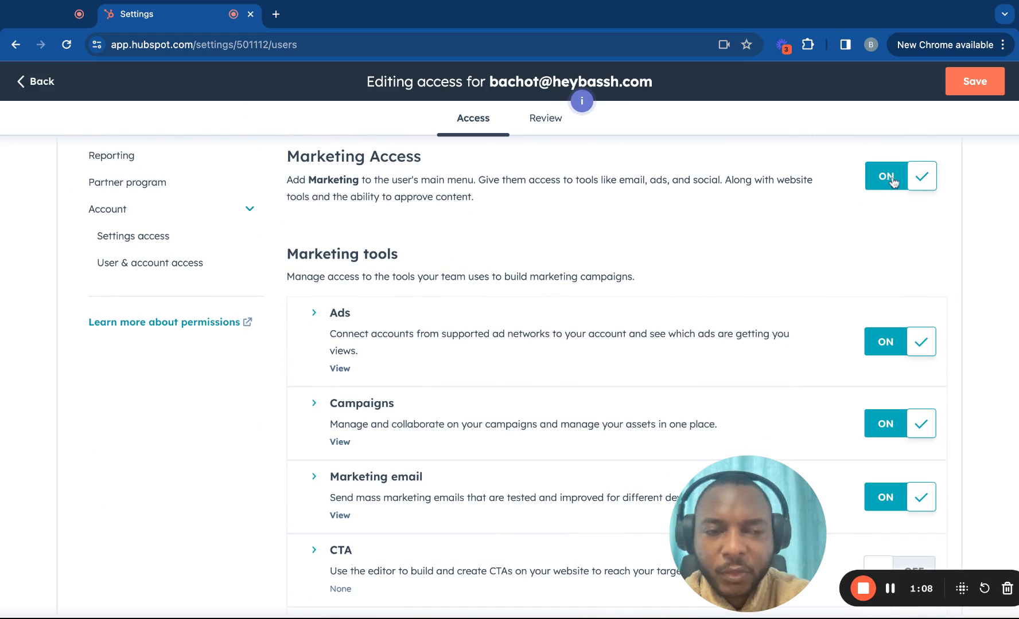
scroll(866, 246, down, 6)
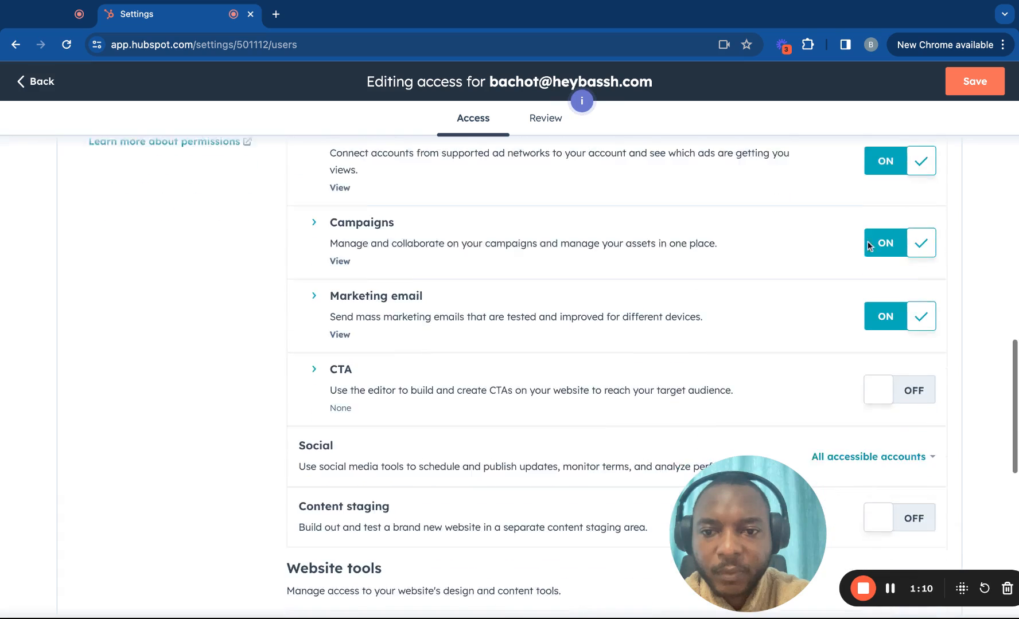
- Examine the view, edit and publish options under Marketing email, collapse them, and expand the same options for CTA
click(313, 234)
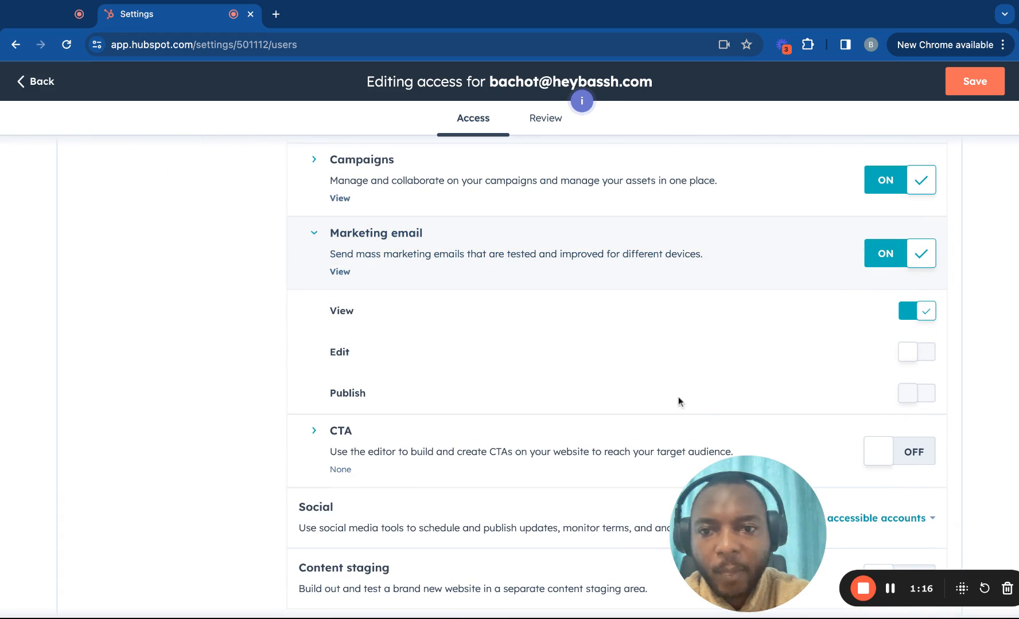
click(314, 234)
scroll(345, 261, down, 1)
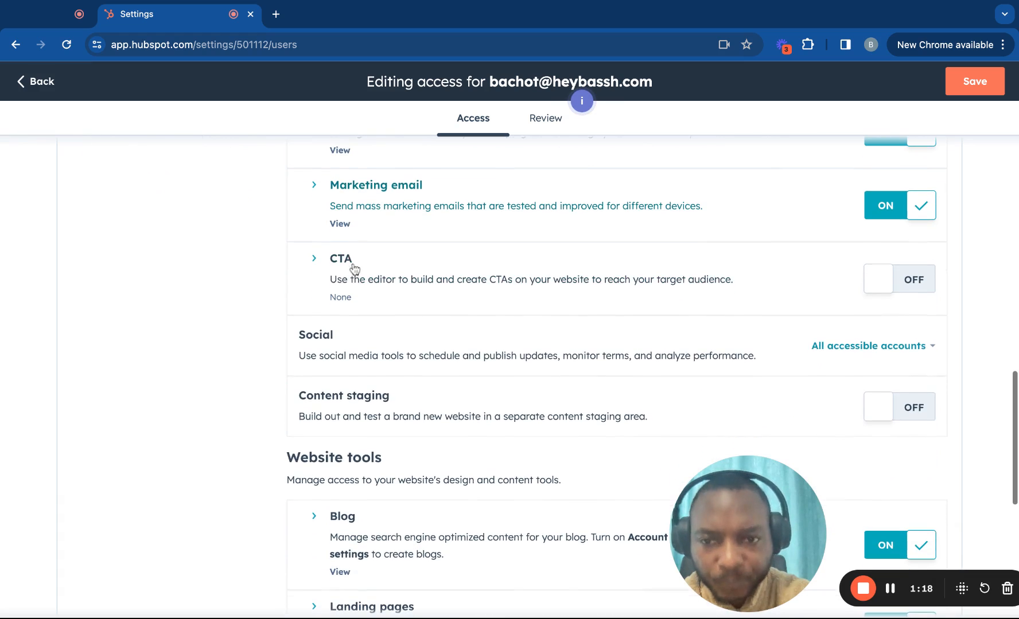
click(320, 266)
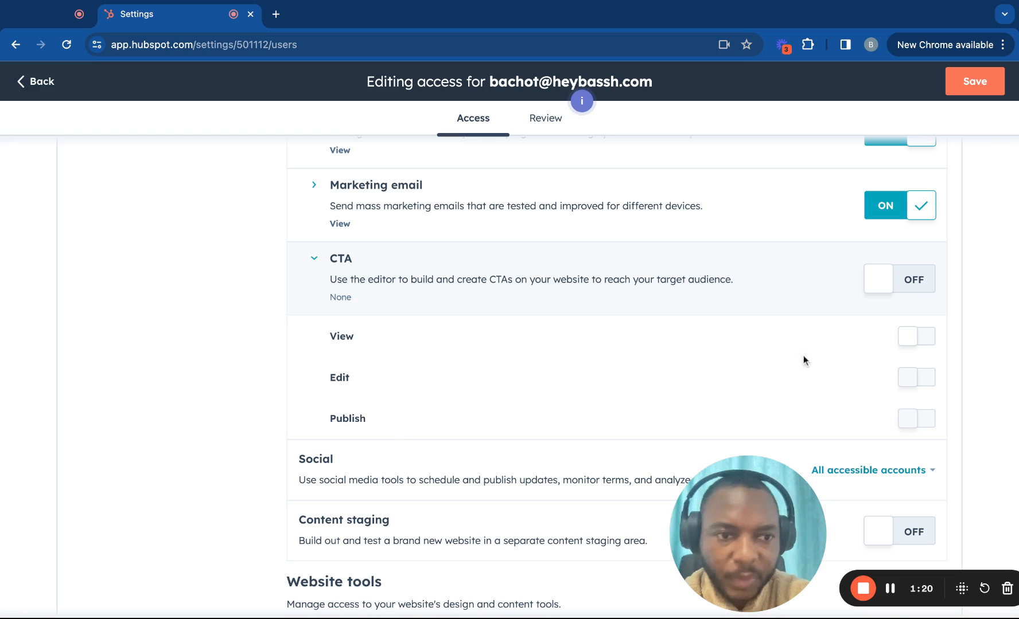
- Expand the Blog and Landing pages permissions under Website tools to examine their view, edit and publish options
scroll(775, 282, down, 4)
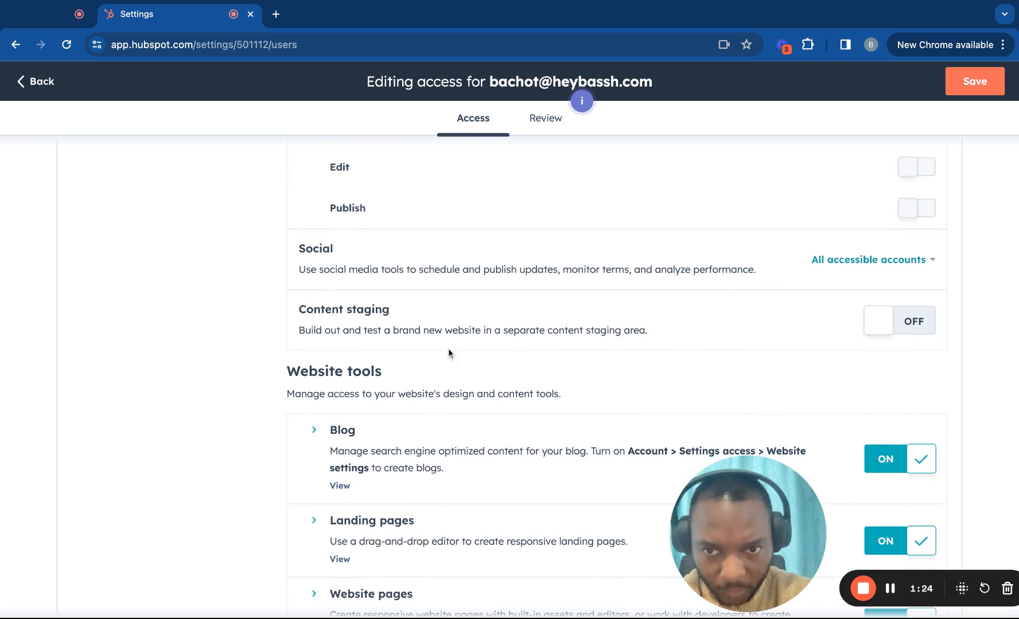
scroll(575, 371, down, 1)
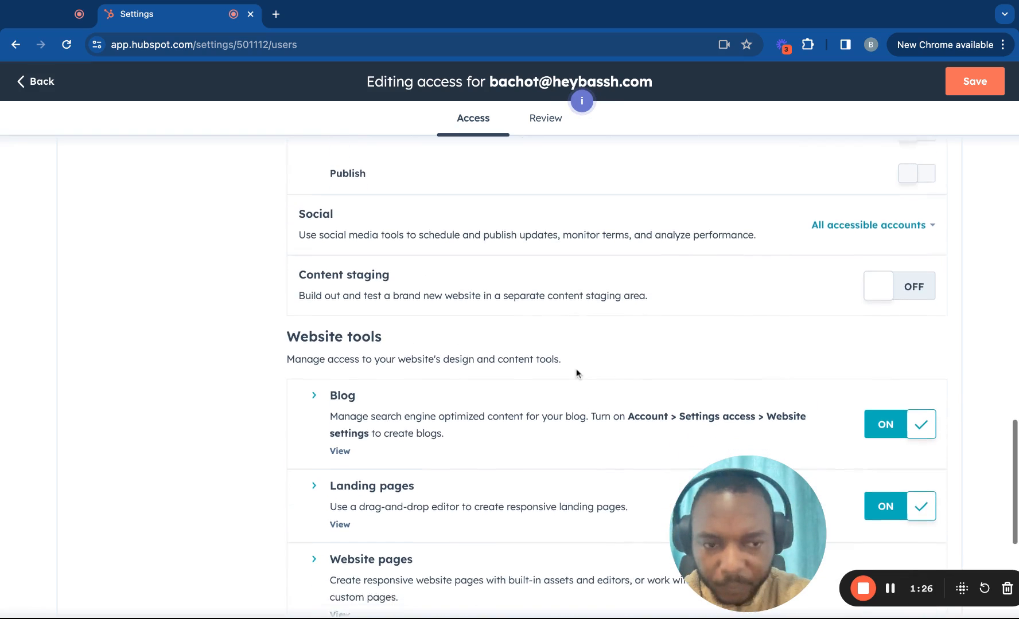
click(318, 373)
scroll(321, 380, down, 4)
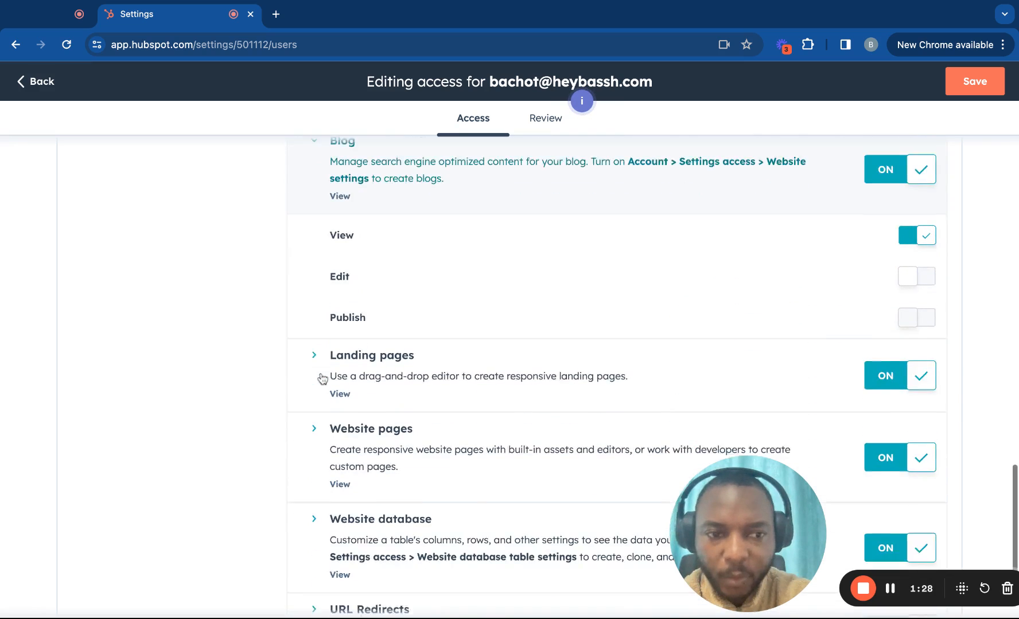
scroll(318, 376, down, 1)
scroll(321, 367, up, 1)
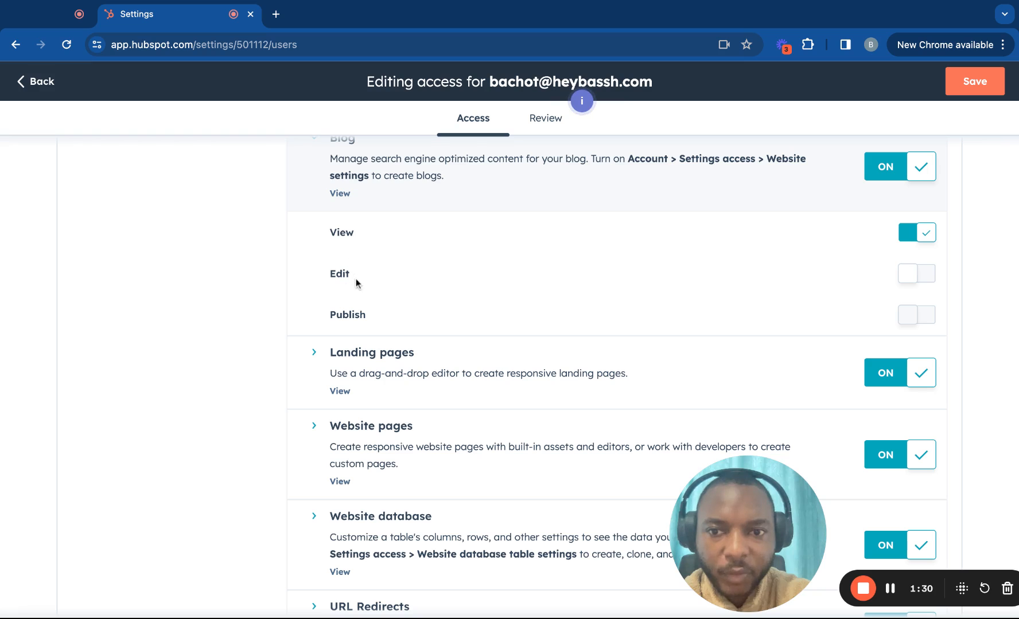
click(329, 360)
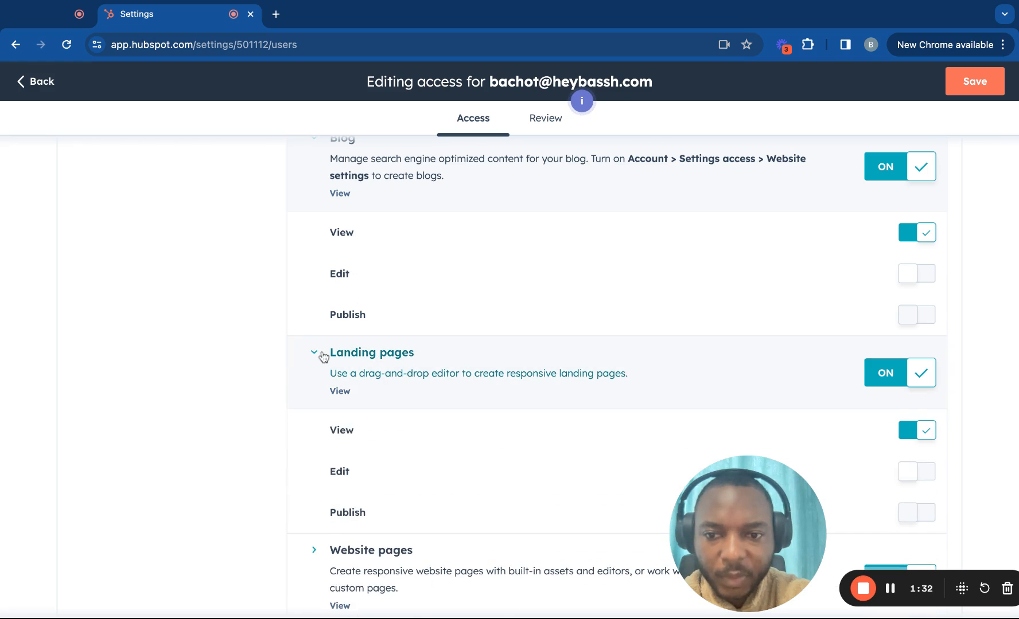
scroll(321, 357, down, 3)
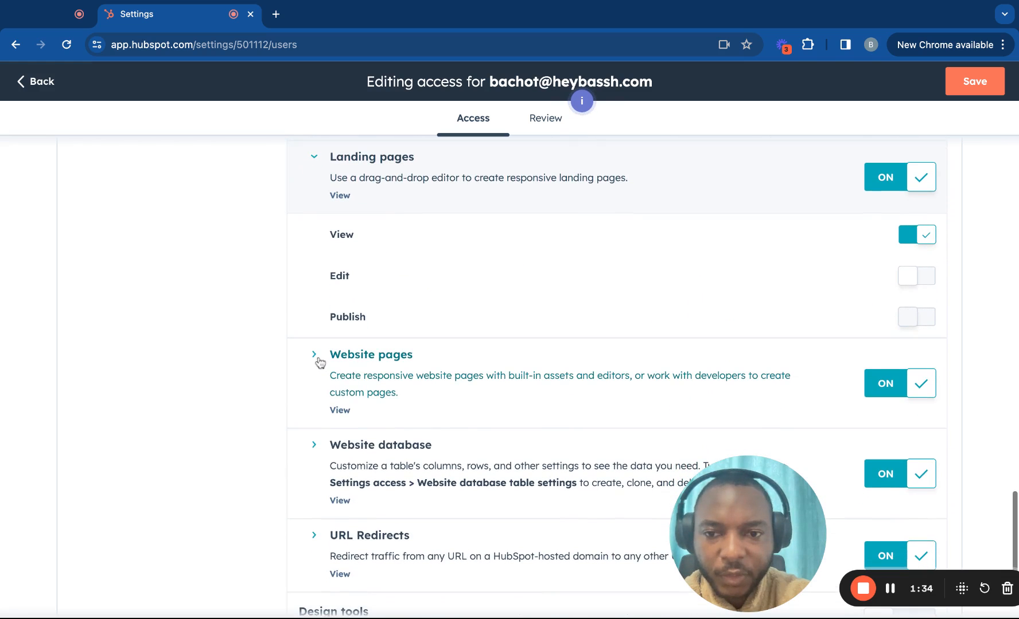
- Expand the Website pages, Website database and URL Redirects permissions and examine their options, along with the Design tools toggle
click(315, 354)
scroll(320, 362, down, 1)
scroll(319, 363, down, 2)
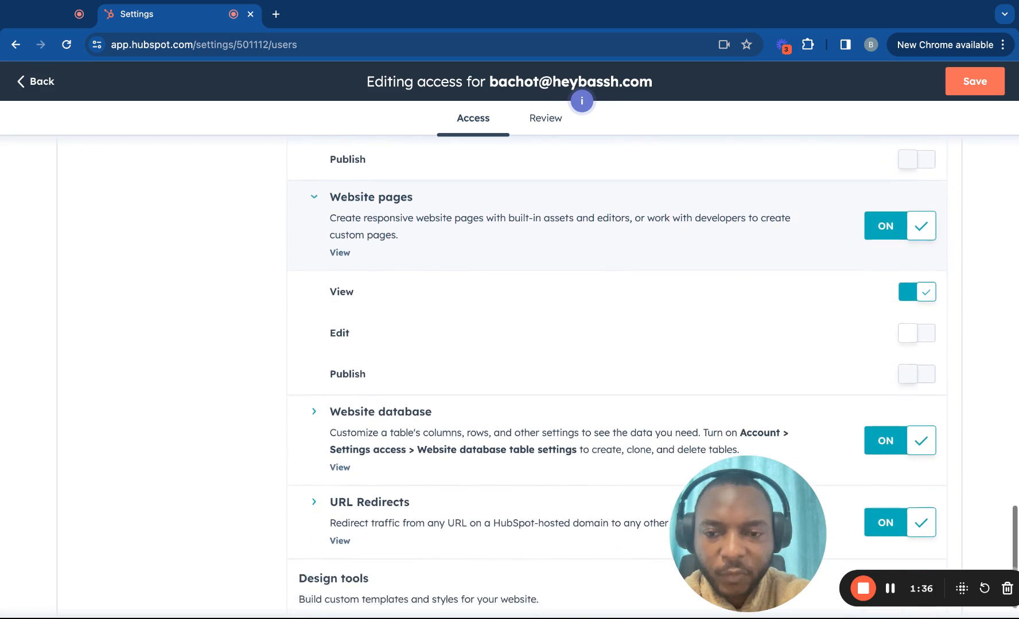
click(312, 378)
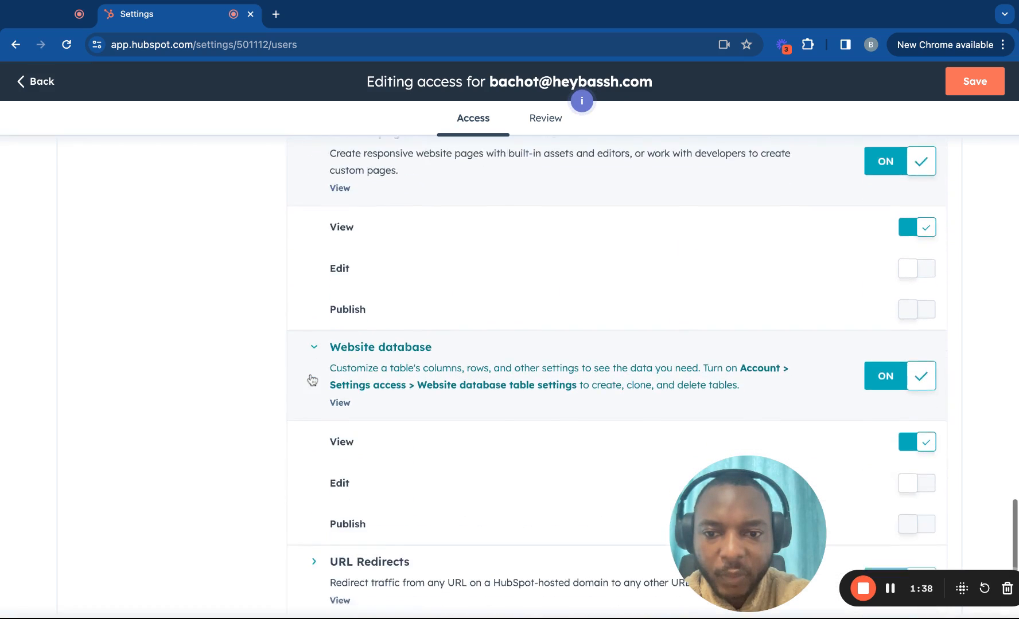
scroll(312, 380, down, 2)
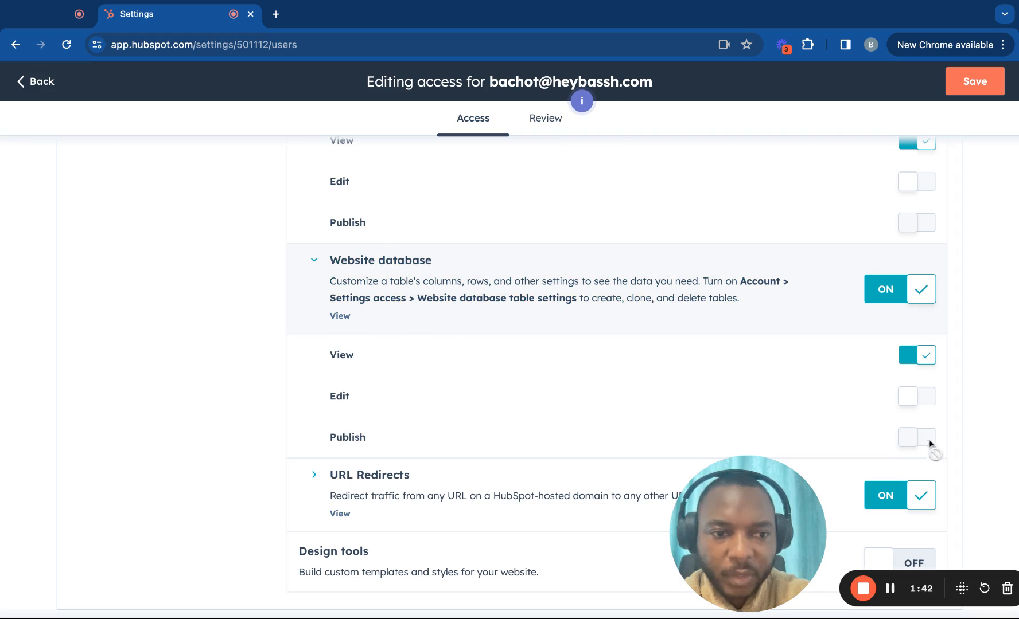
scroll(674, 362, down, 1)
click(367, 469)
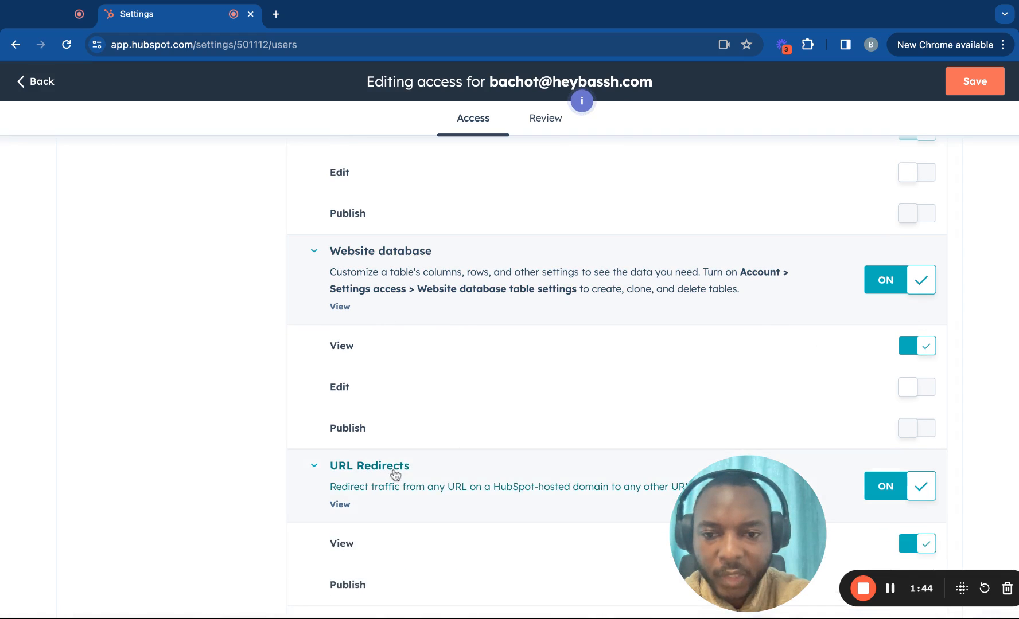
scroll(396, 474, down, 2)
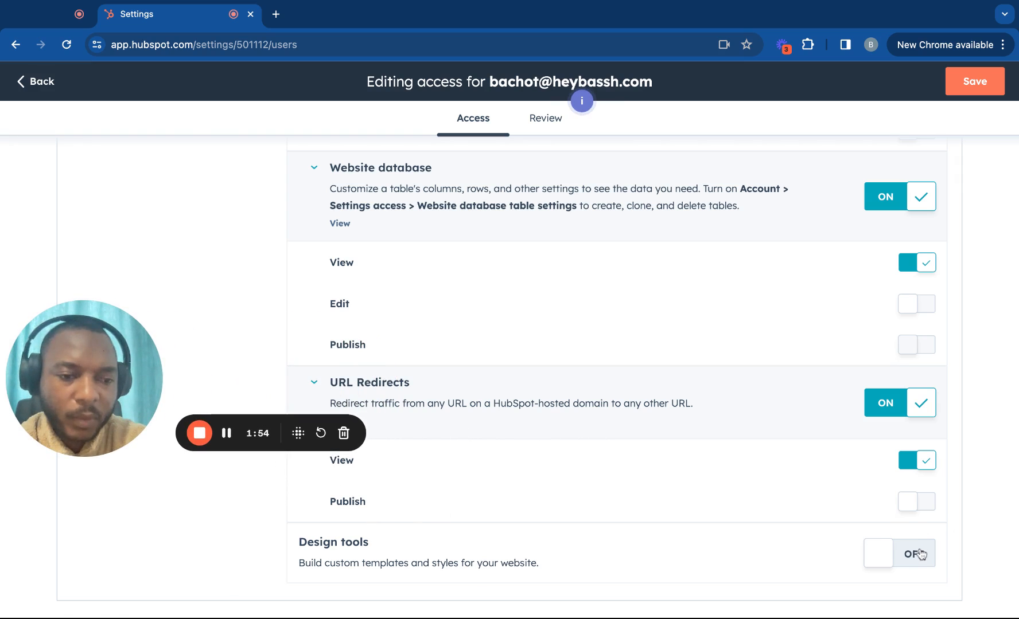
- Open the account's Settings access permissions and review every toggle from Marketing contacts access to Availability Management
scroll(778, 432, up, 6)
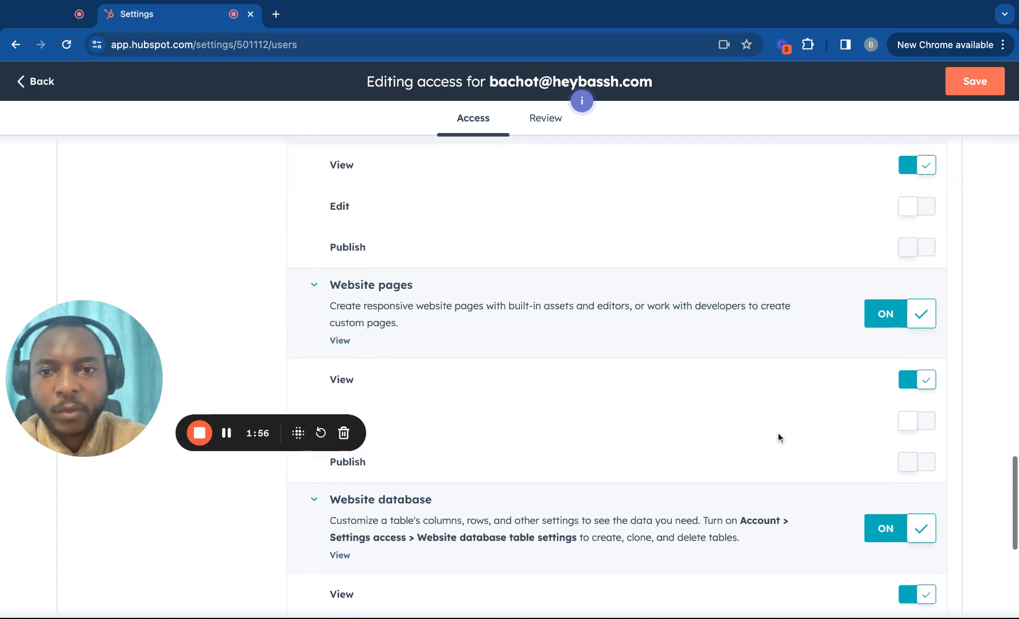
scroll(550, 417, up, 10)
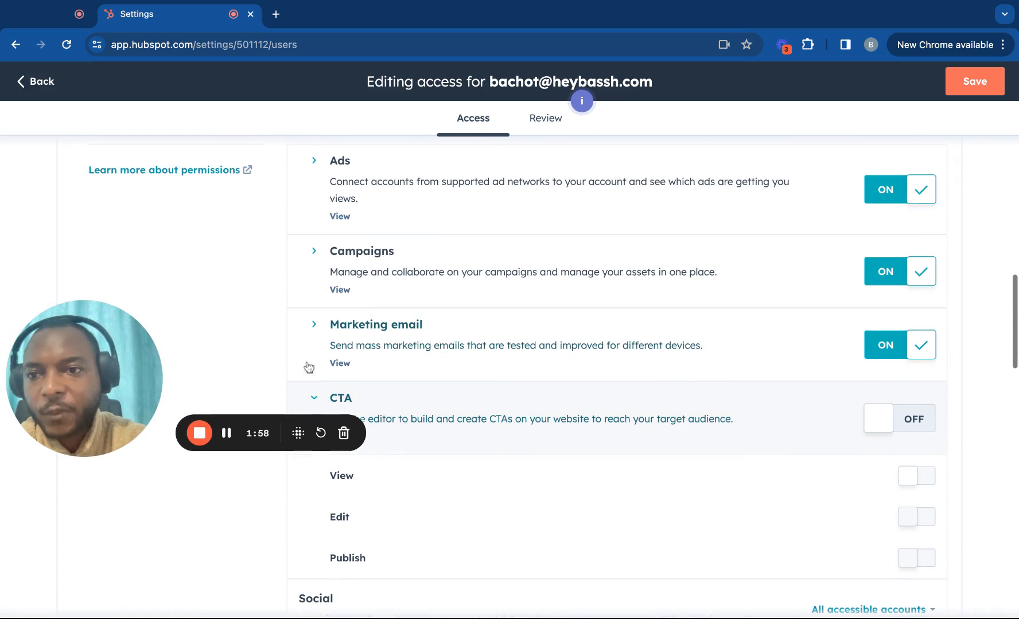
scroll(184, 354, up, 4)
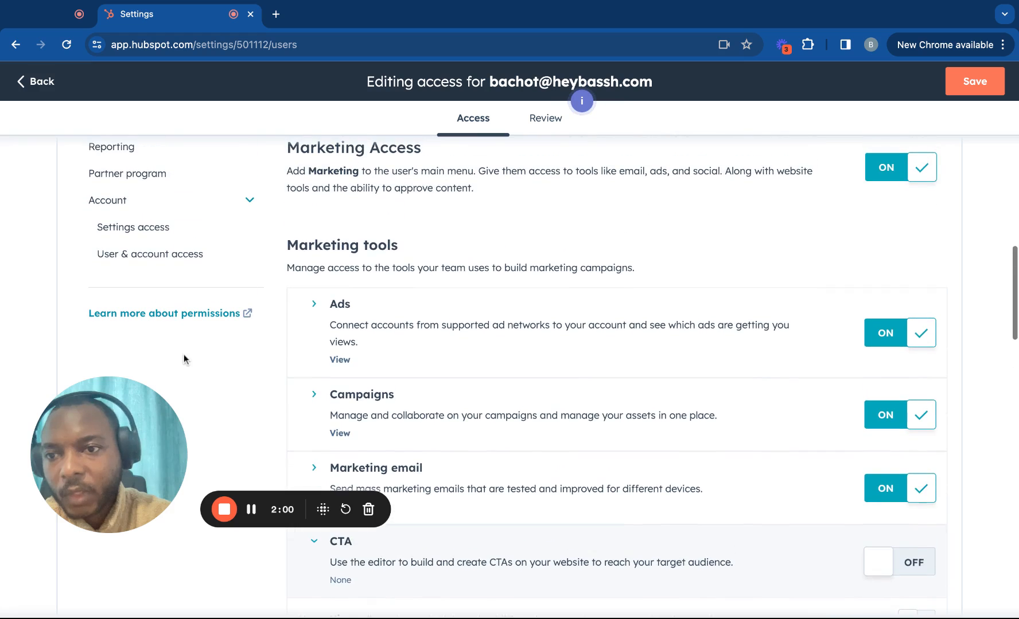
click(144, 237)
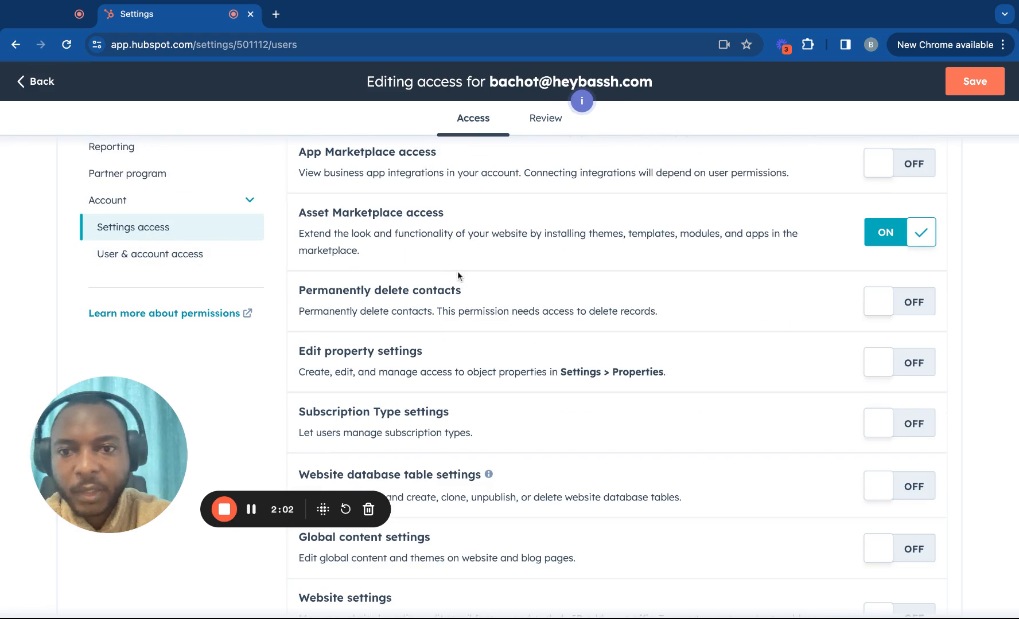
scroll(458, 273, up, 2)
scroll(456, 271, up, 5)
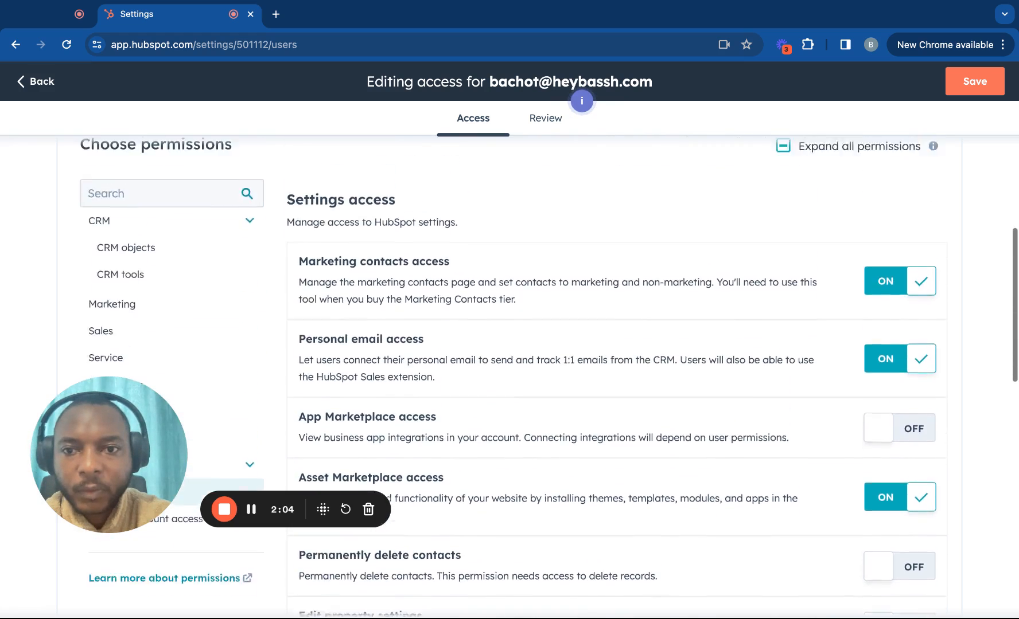
scroll(549, 379, down, 5)
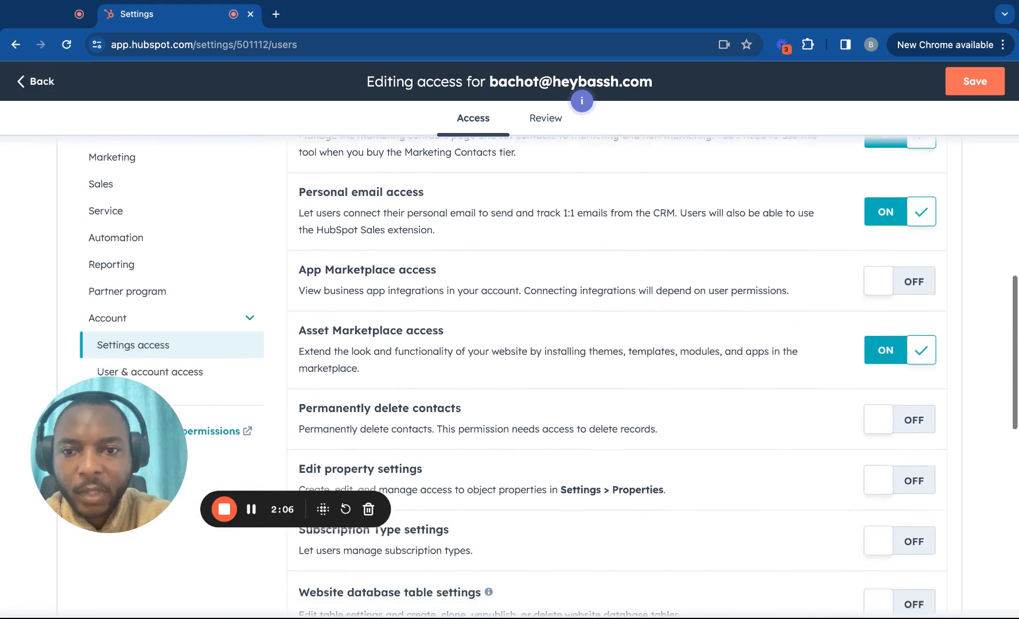
scroll(614, 378, down, 2)
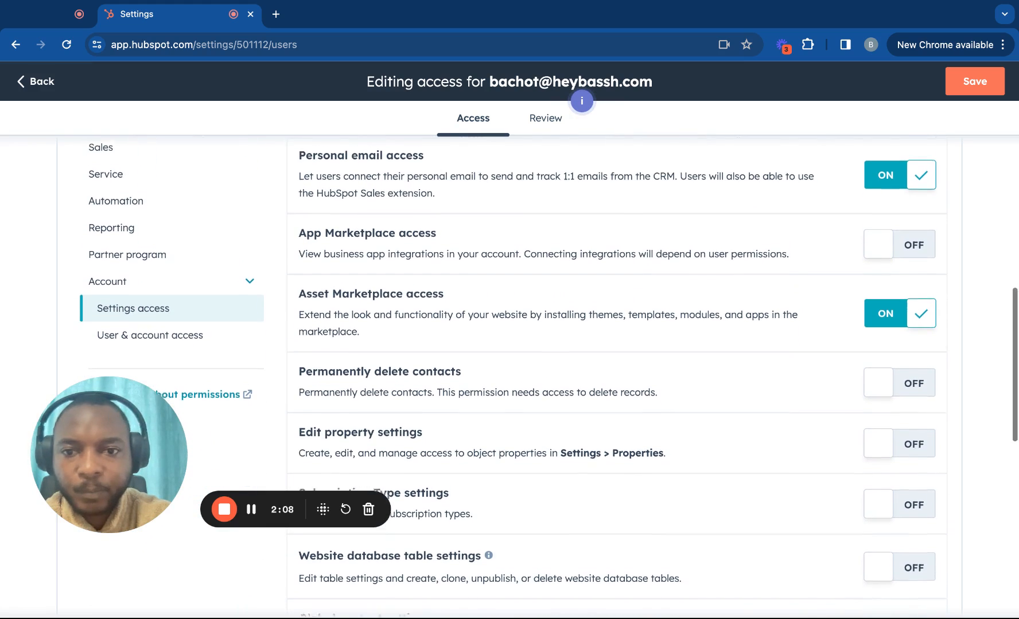
scroll(443, 256, down, 10)
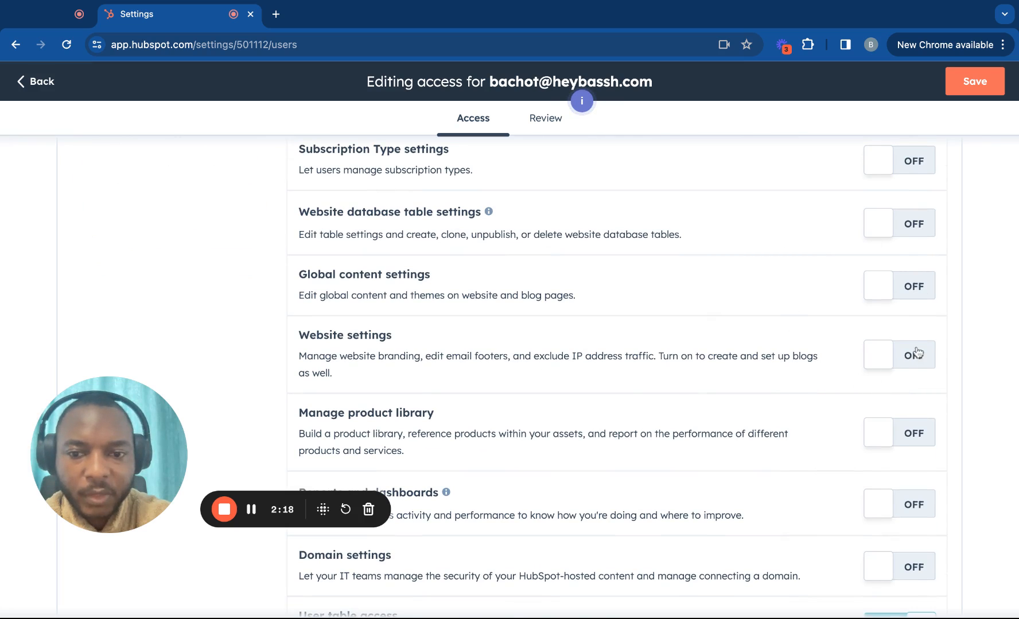
scroll(827, 378, down, 5)
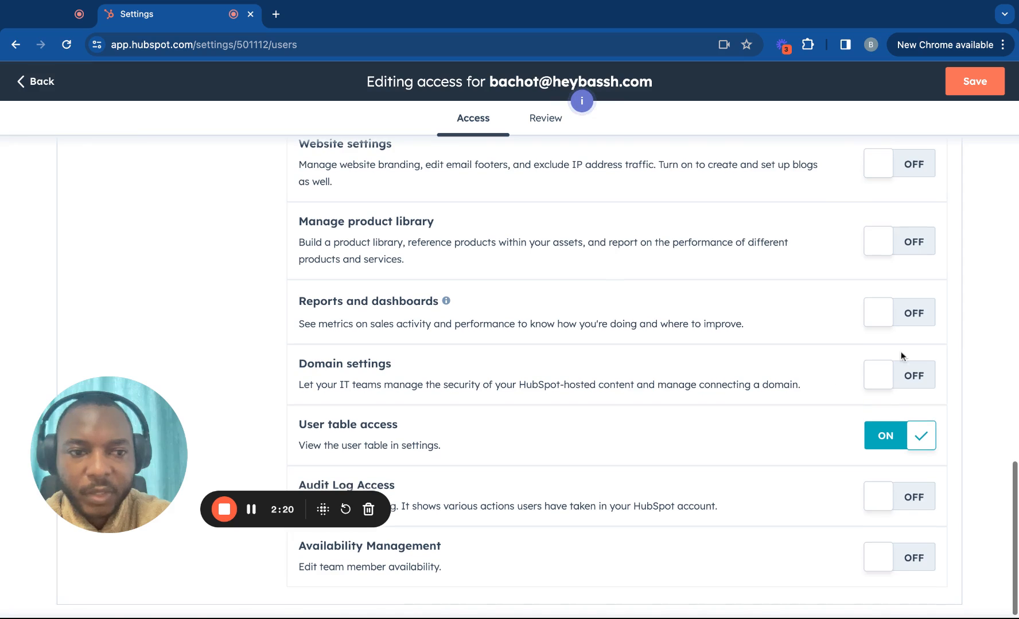
scroll(845, 368, down, 1)
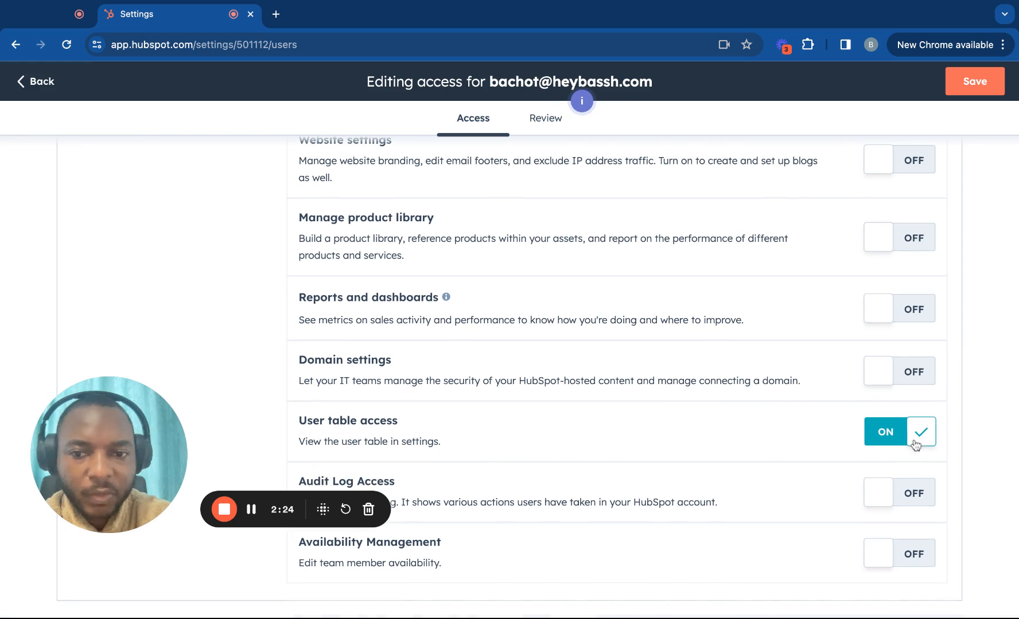
- Leave the user's access editor, return to the users list and start creating a new user
scroll(774, 375, up, 15)
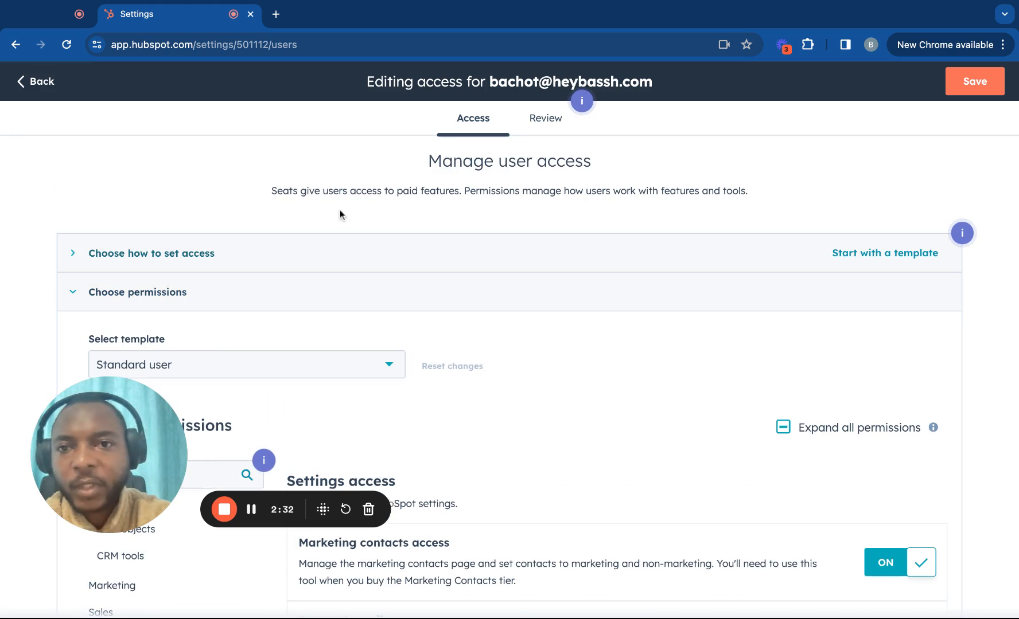
click(973, 85)
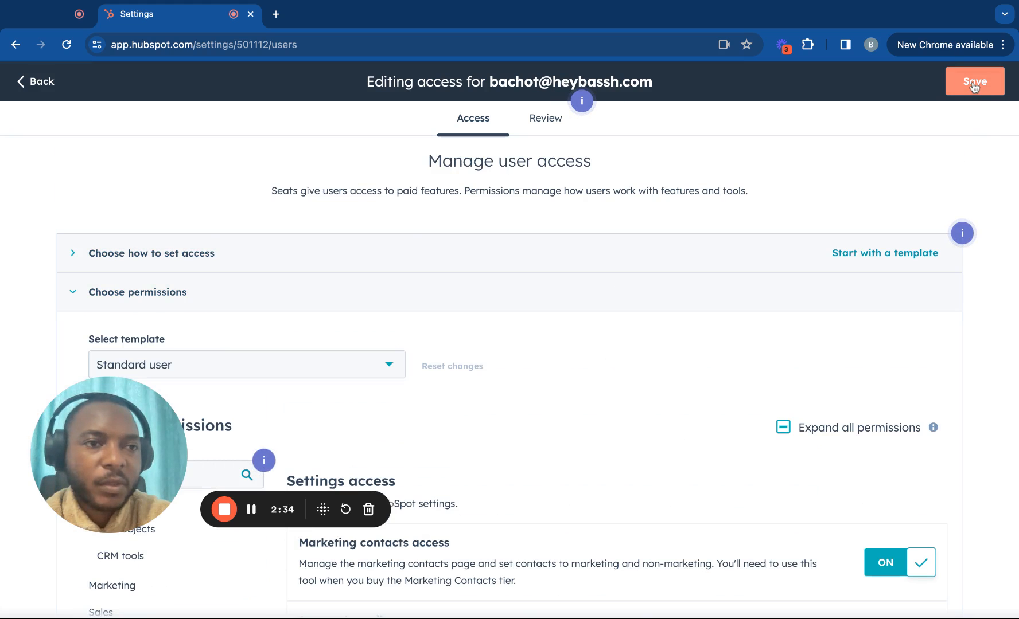
click(40, 82)
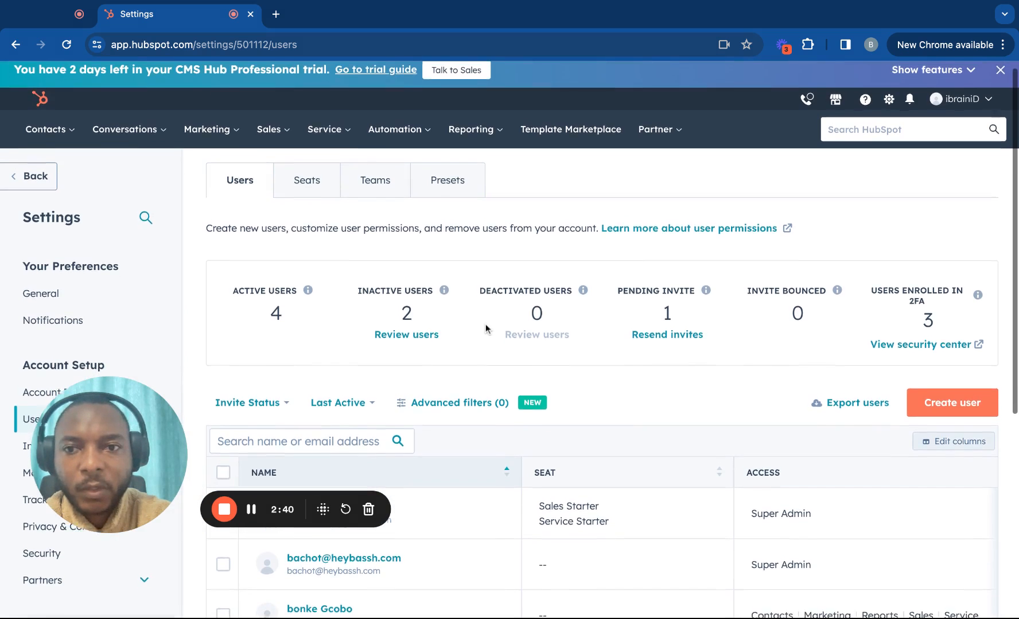
click(934, 419)
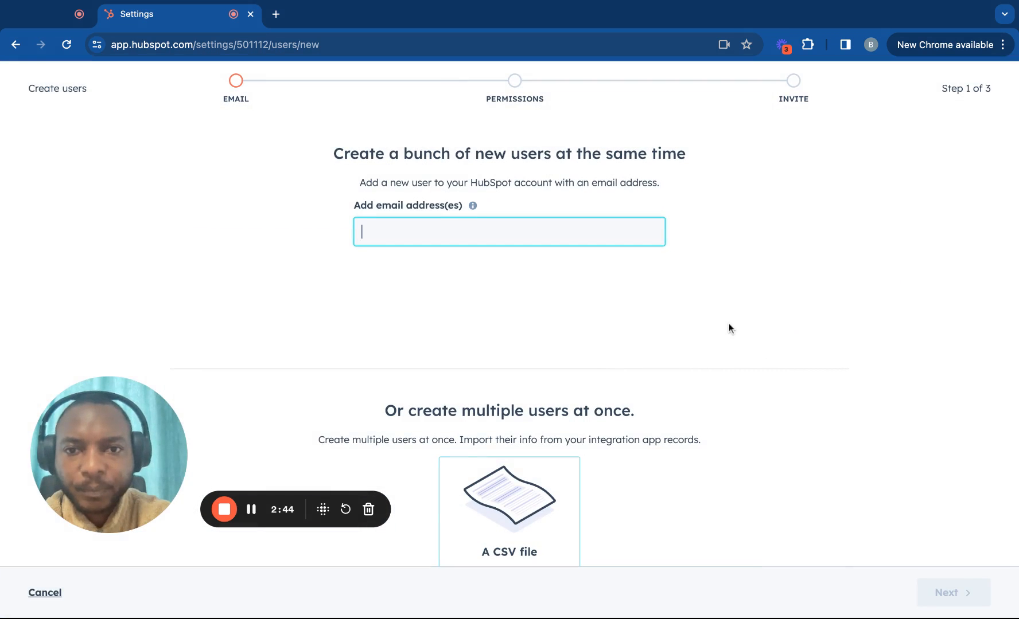
- Enter the new user's email address and continue to the permissions stage
scroll(728, 328, down, 2)
scroll(728, 328, up, 2)
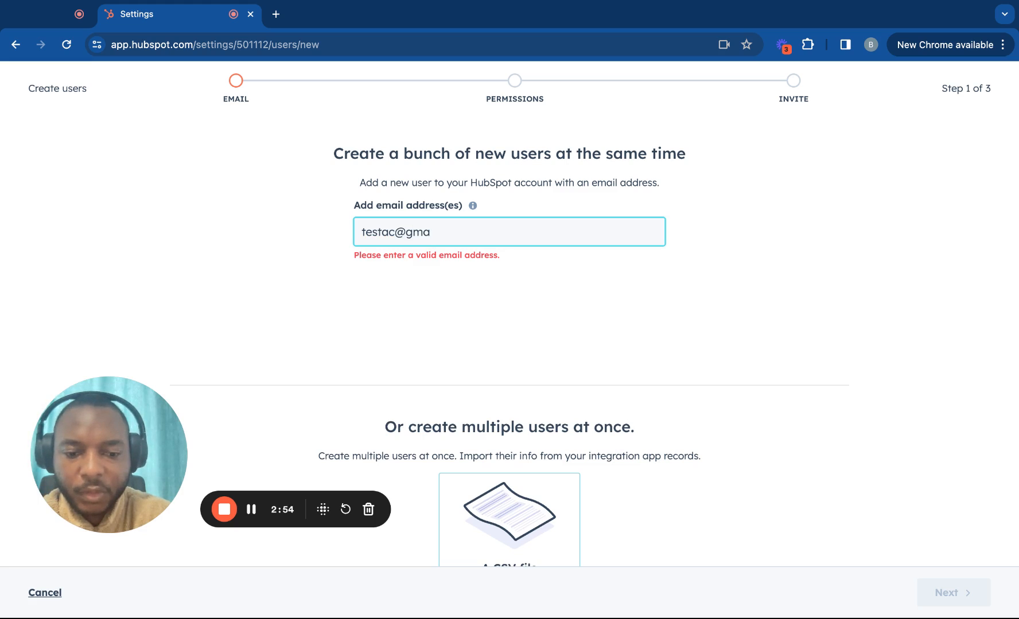
text(op)
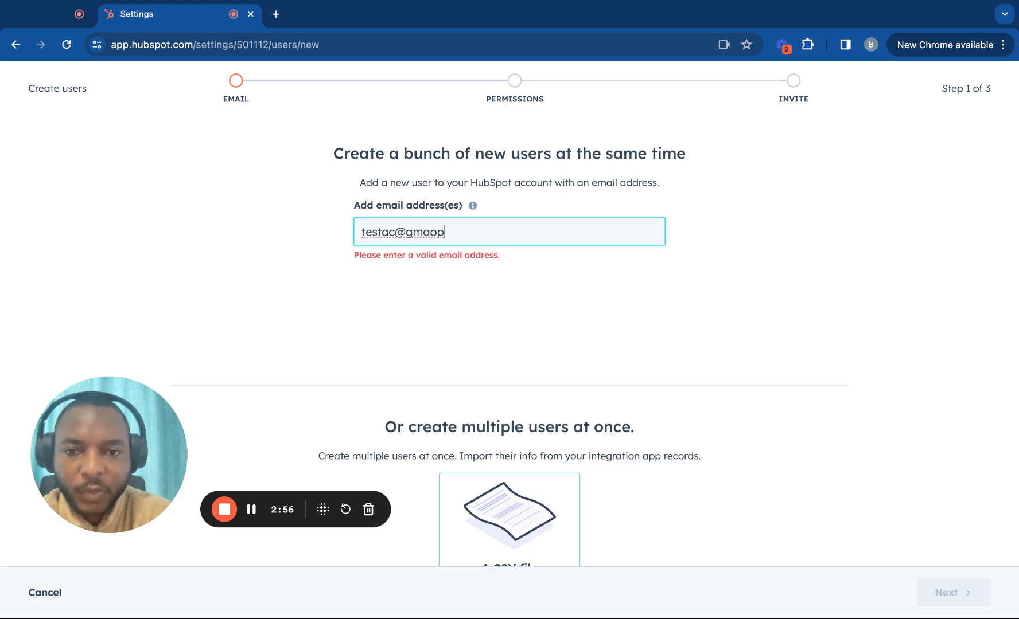
key(BackSpace)
key(BackSpace)
text(ik)
key(BackSpace)
key(BackSpace)
text(i)
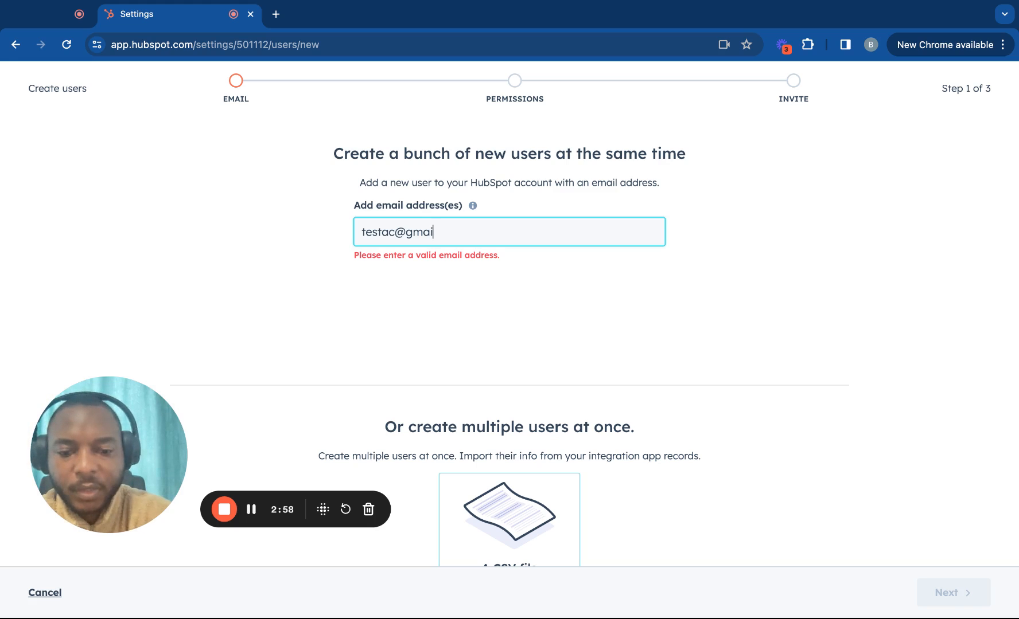
text(ltest)
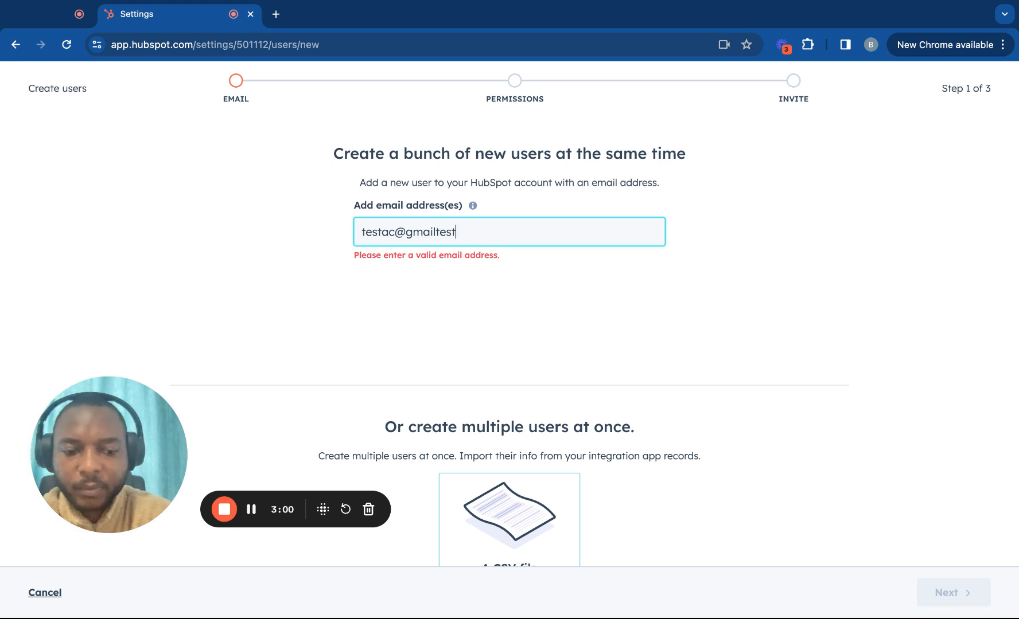
text(.com)
click(630, 282)
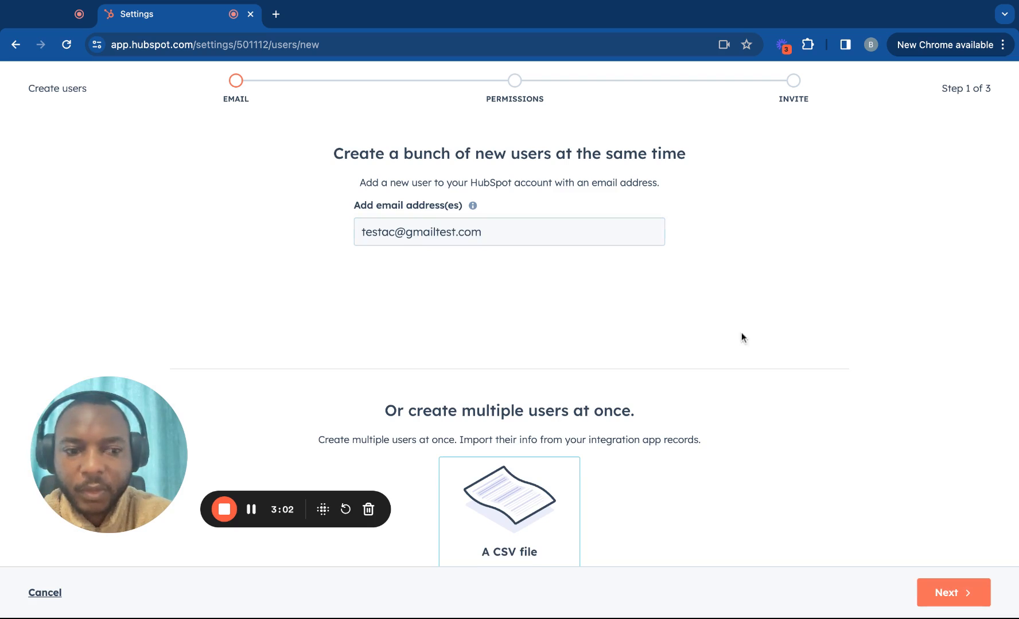
click(921, 591)
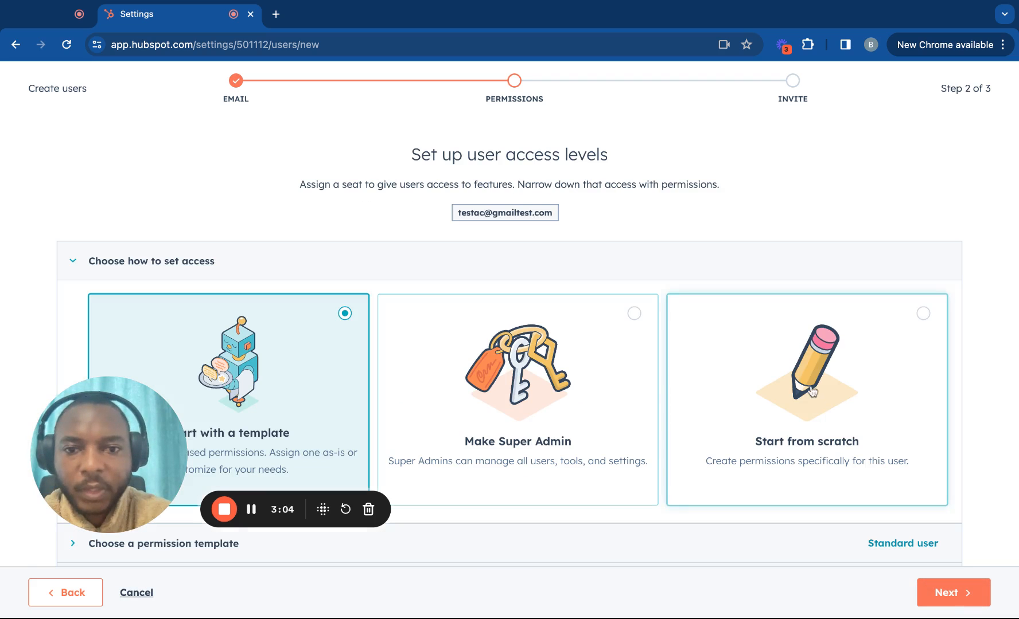
- Assign the CMS developer permission template to the new user, look through its permissions and continue to the invite stage
scroll(800, 368, down, 2)
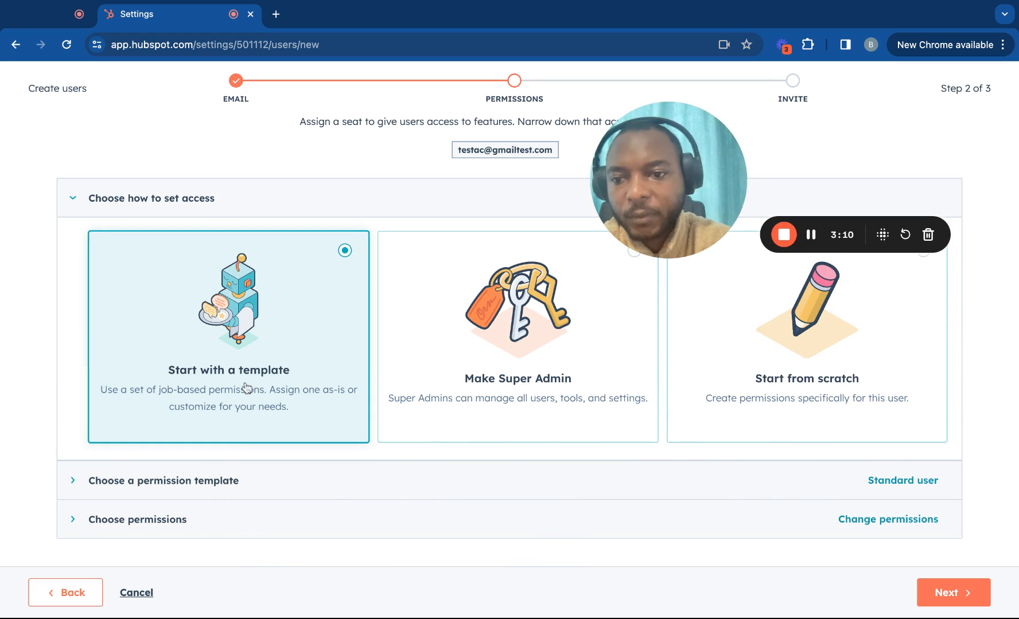
click(211, 486)
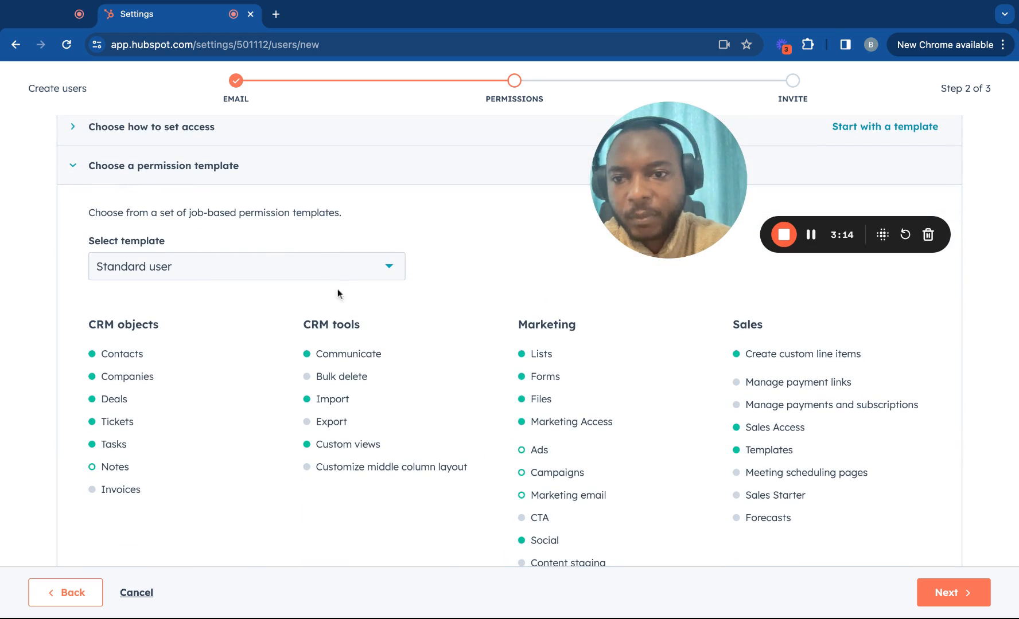
click(256, 275)
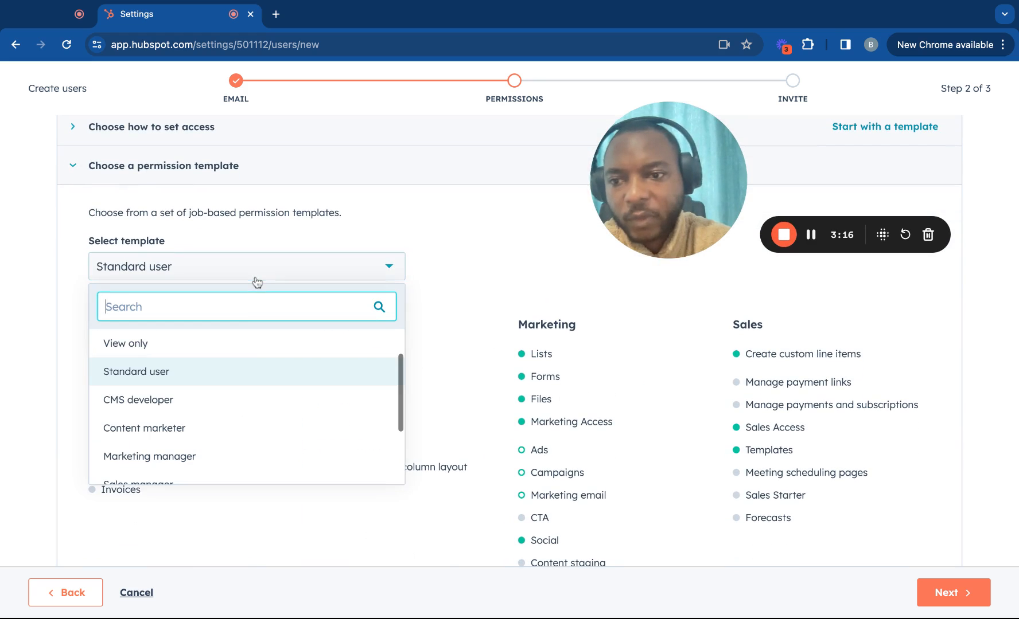
click(154, 401)
scroll(236, 420, down, 5)
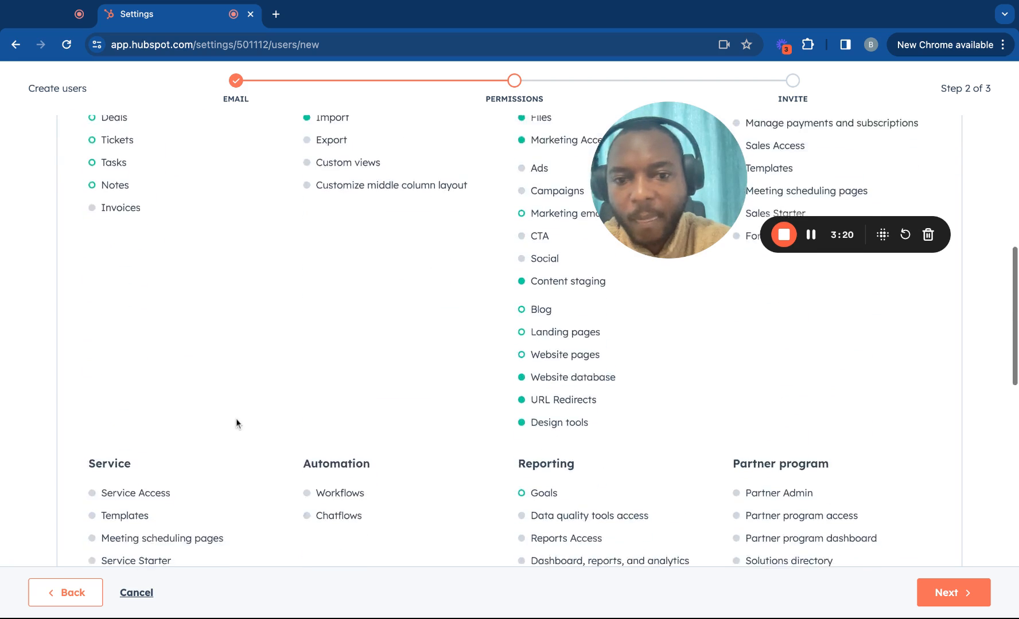
scroll(235, 418, down, 5)
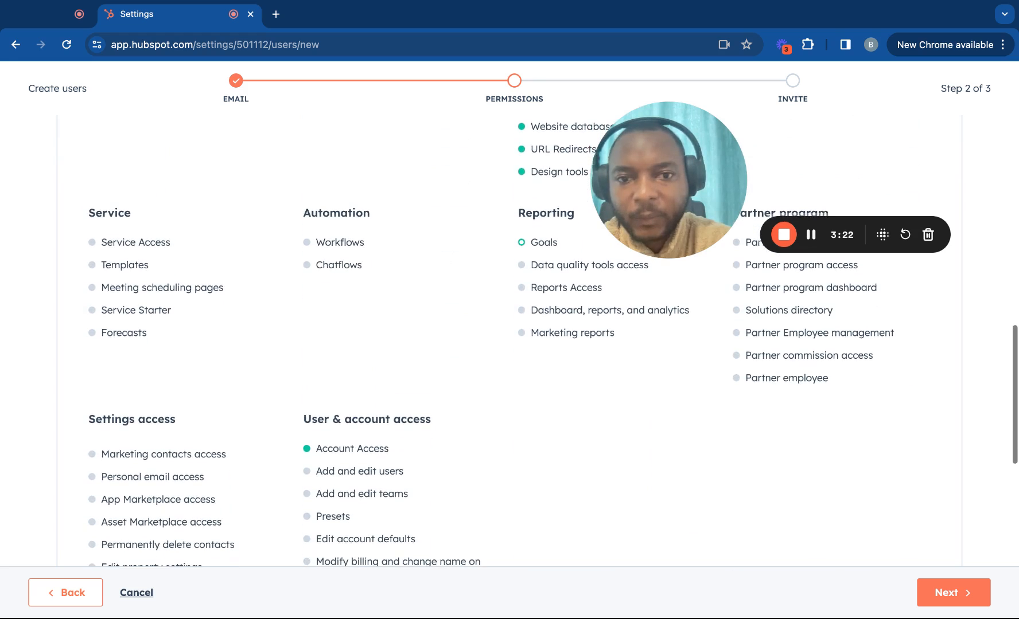
scroll(642, 458, down, 3)
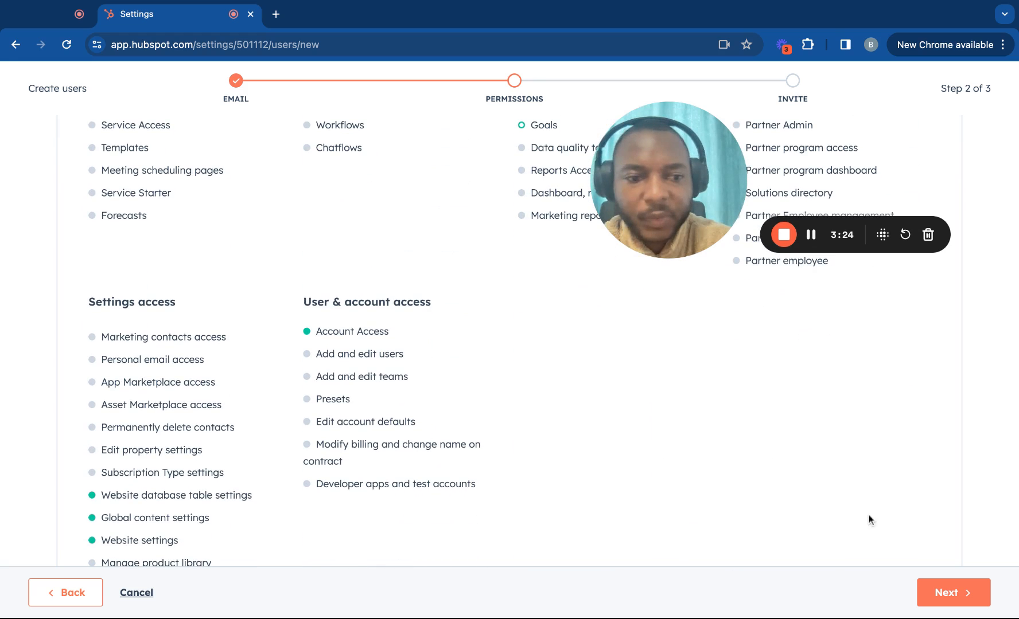
click(946, 593)
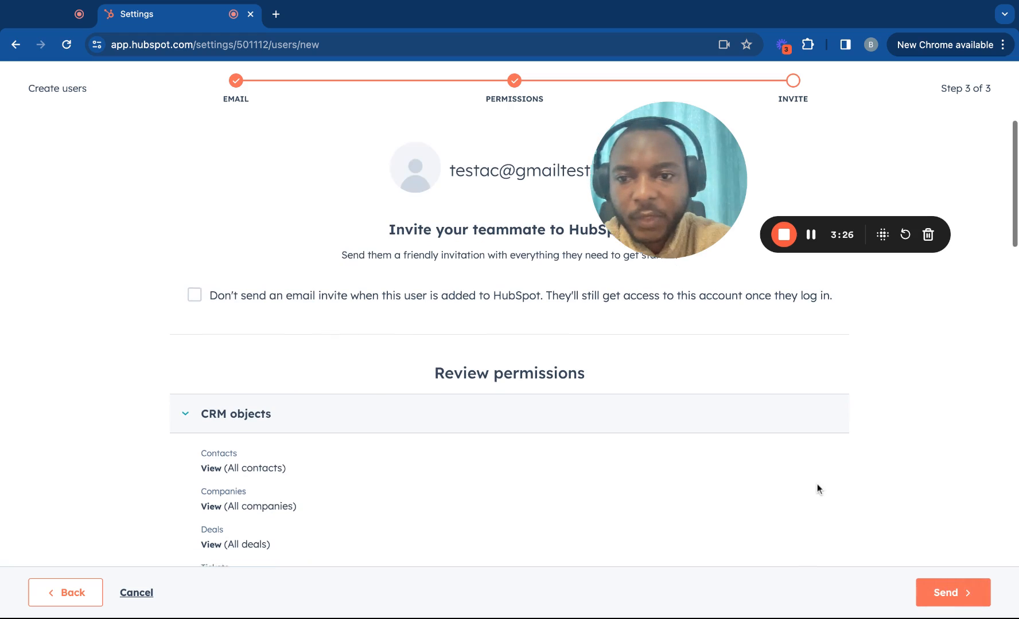
- Look over the email invite option and the CRM objects permissions, and collapse the CRM objects and CRM tools sections
scroll(766, 445, down, 2)
scroll(768, 450, up, 3)
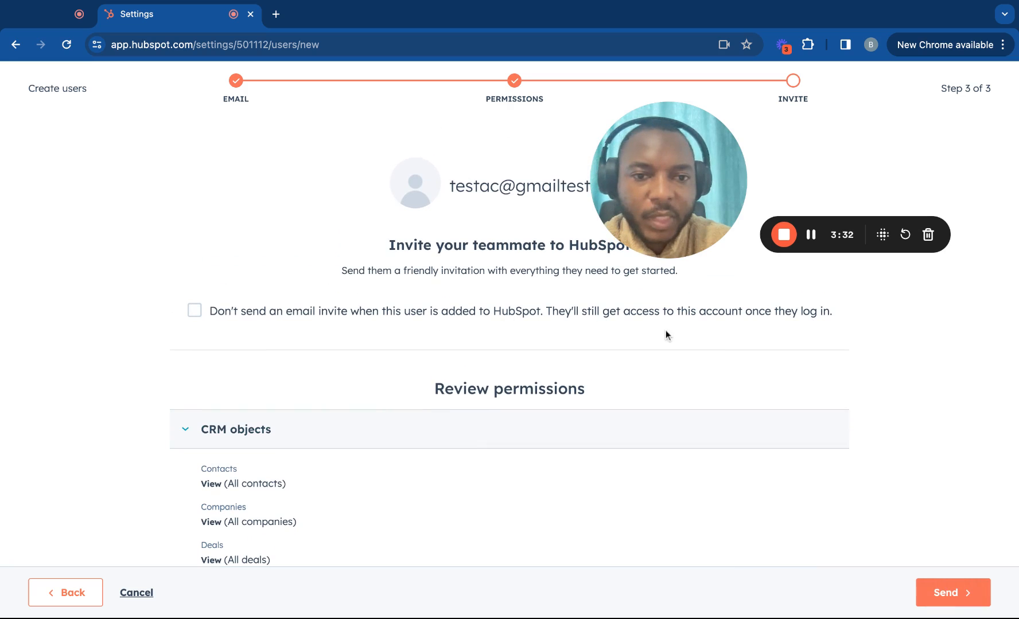
scroll(665, 339, down, 10)
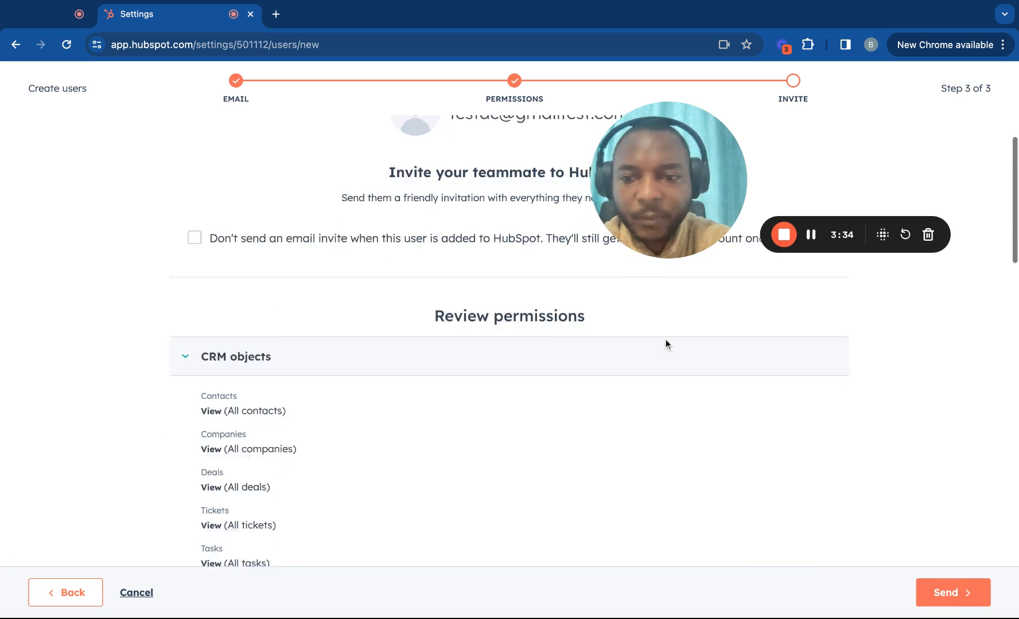
scroll(666, 339, up, 3)
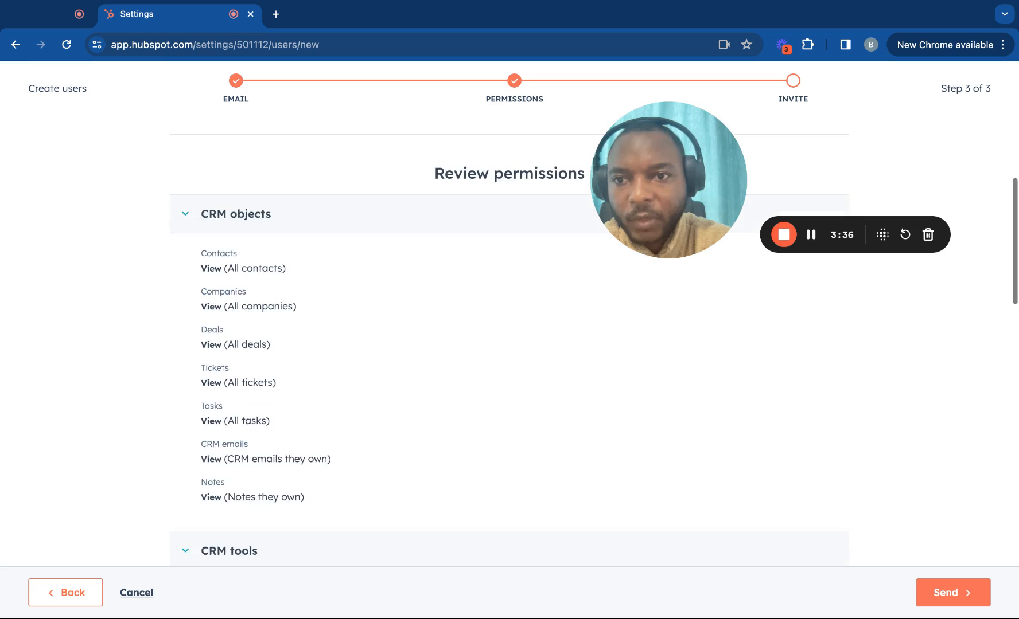
click(187, 176)
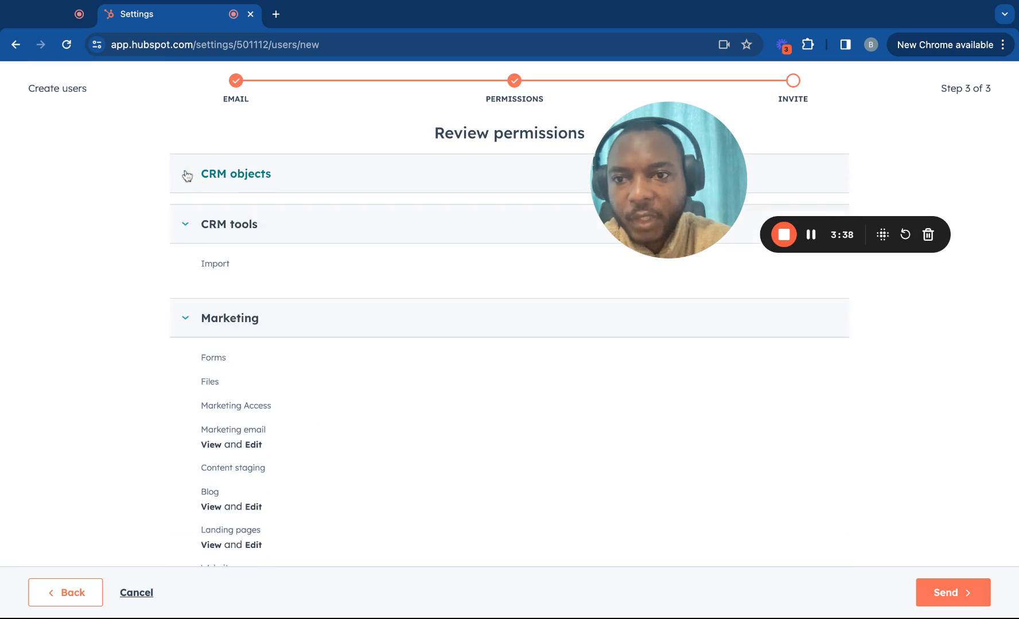
click(185, 215)
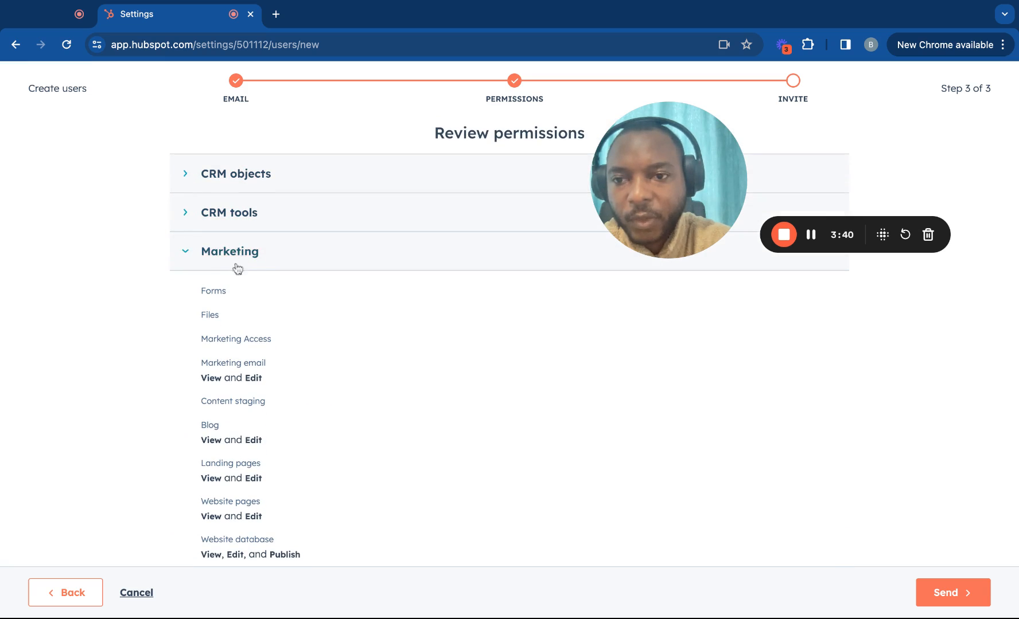
- Review the new user's Marketing, Reporting, Settings access and User & account access permissions before sending the invite
scroll(243, 281, down, 2)
scroll(272, 373, up, 2)
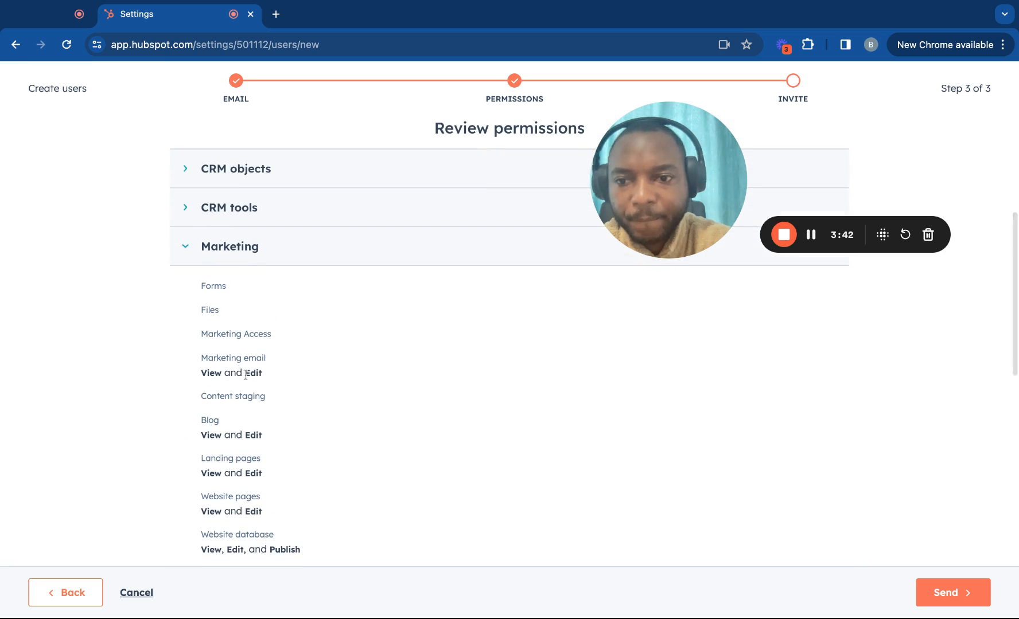
scroll(246, 373, down, 5)
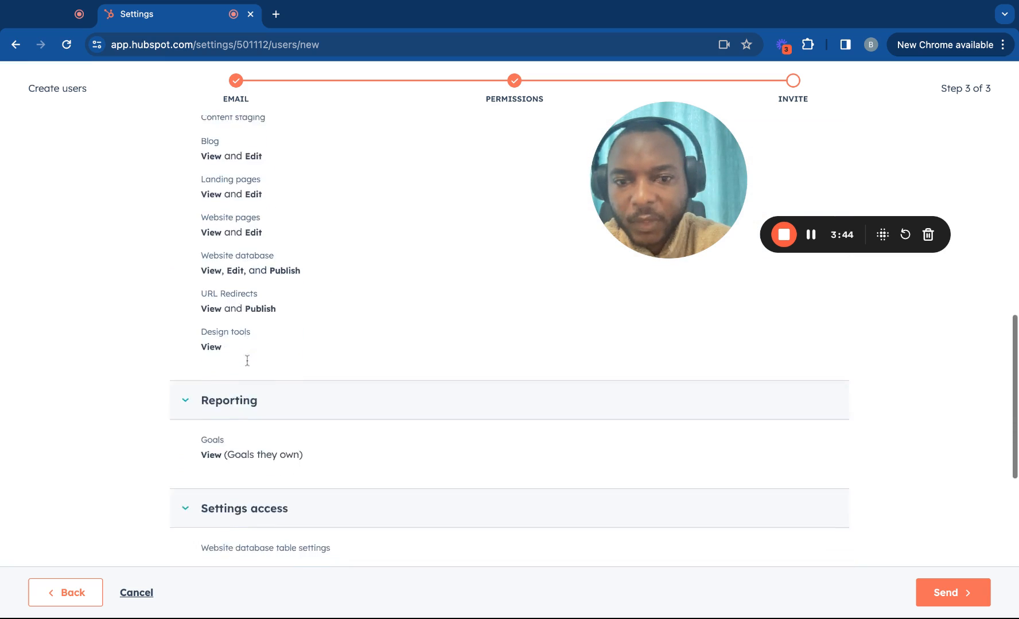
scroll(247, 361, down, 4)
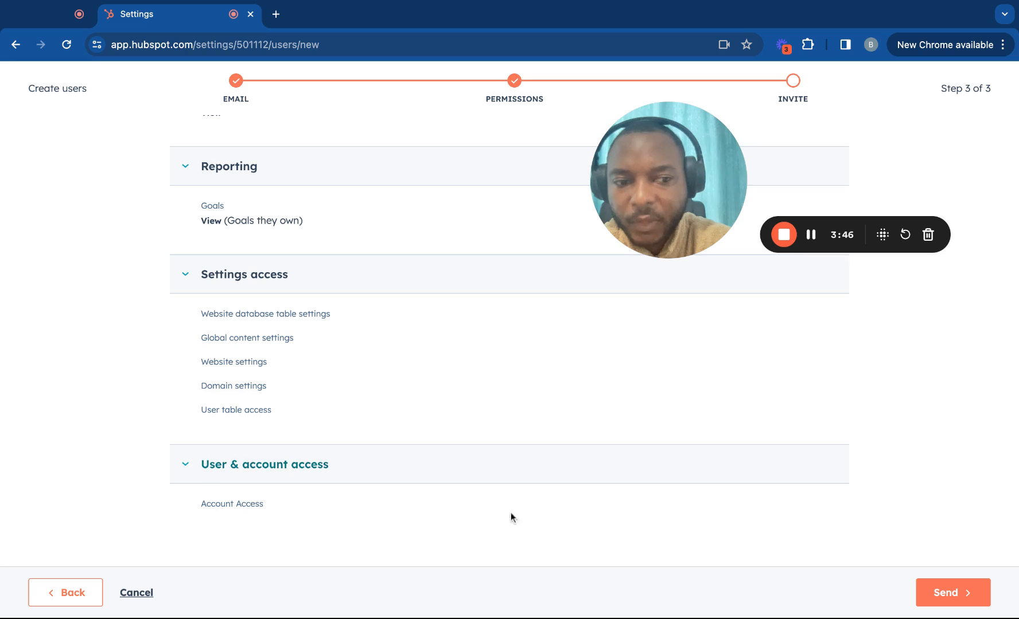
scroll(893, 510, up, 5)
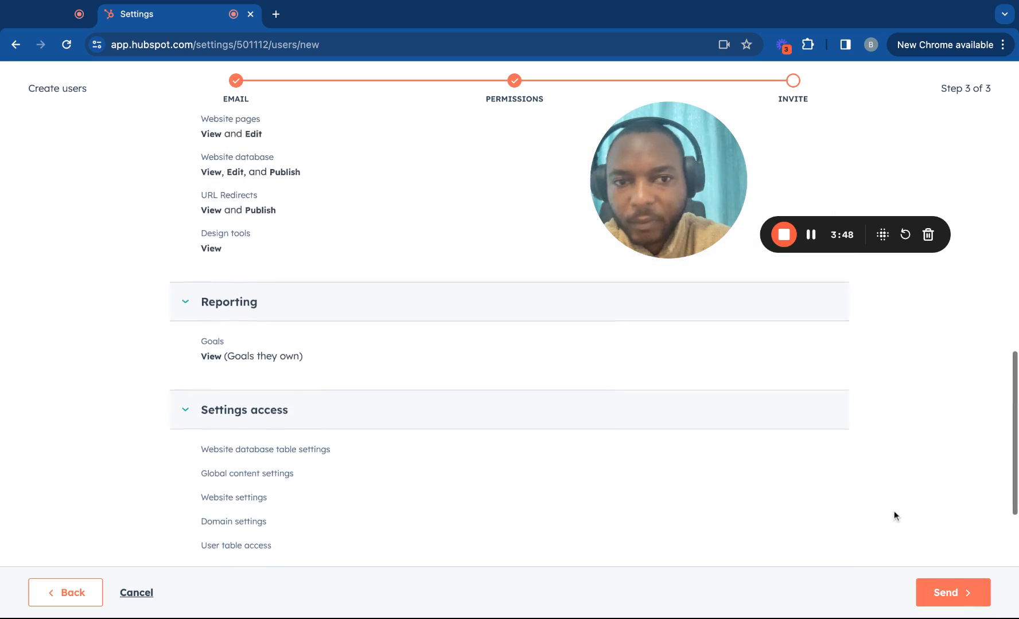
scroll(893, 510, up, 1)
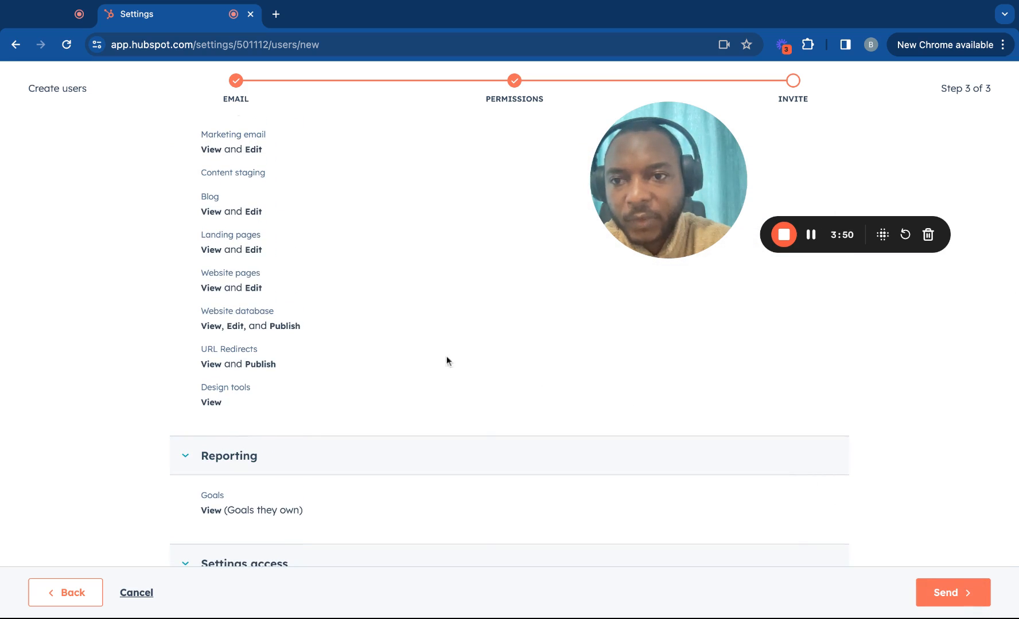
scroll(268, 190, up, 2)
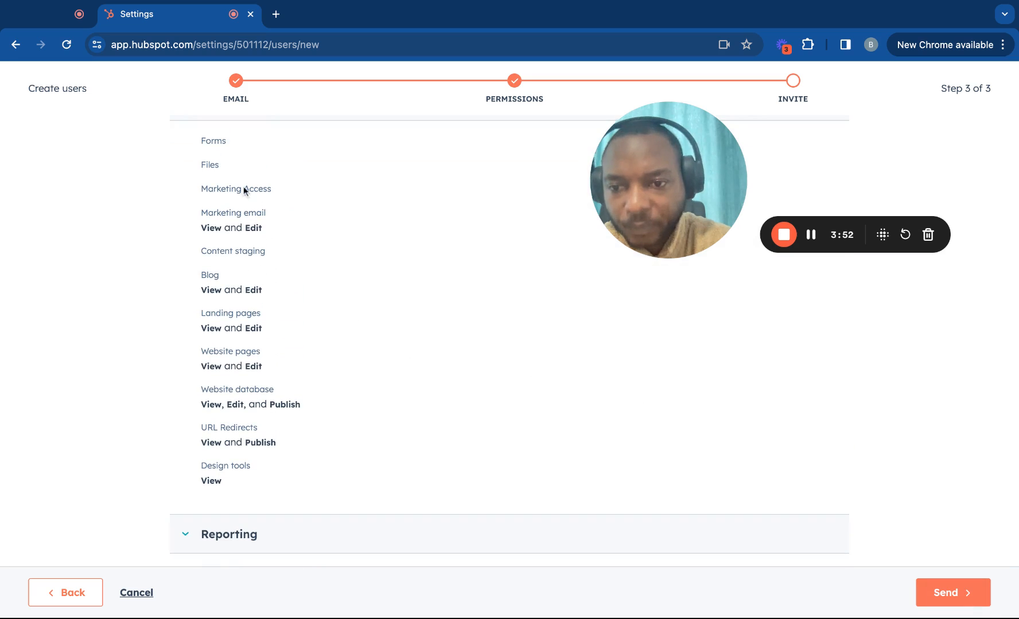
scroll(264, 332, down, 2)
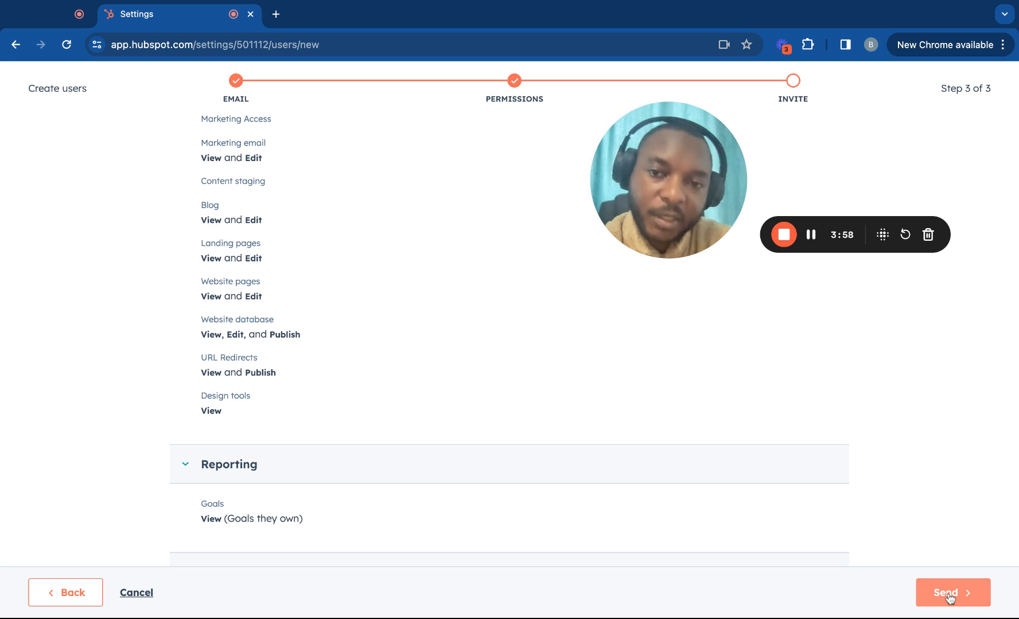
- Recheck the invite option and Marketing permissions in the review, and go back to the permission template selection
scroll(733, 507, up, 4)
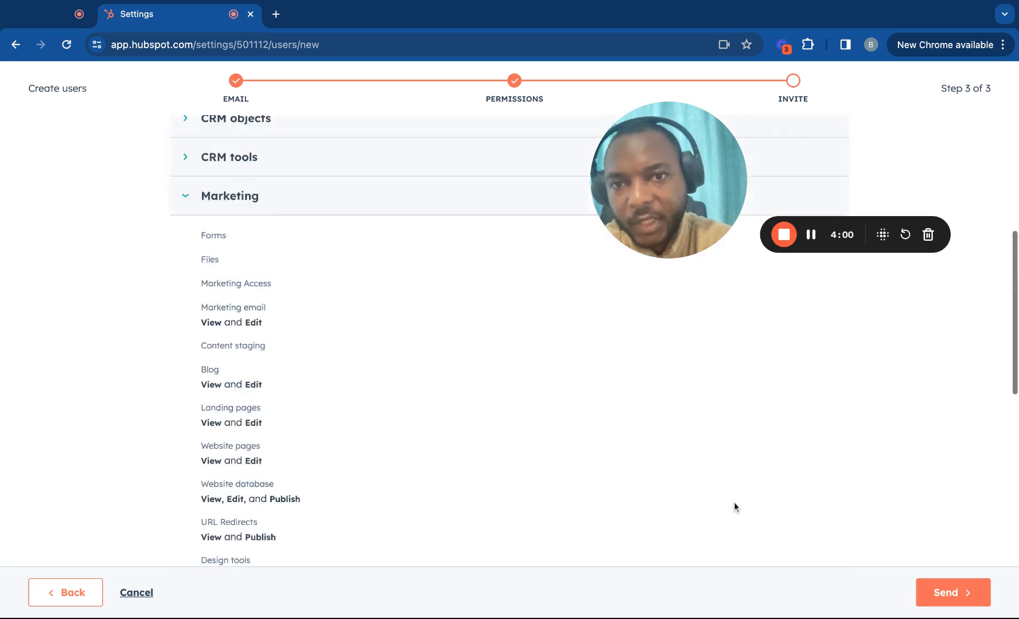
scroll(734, 502, up, 5)
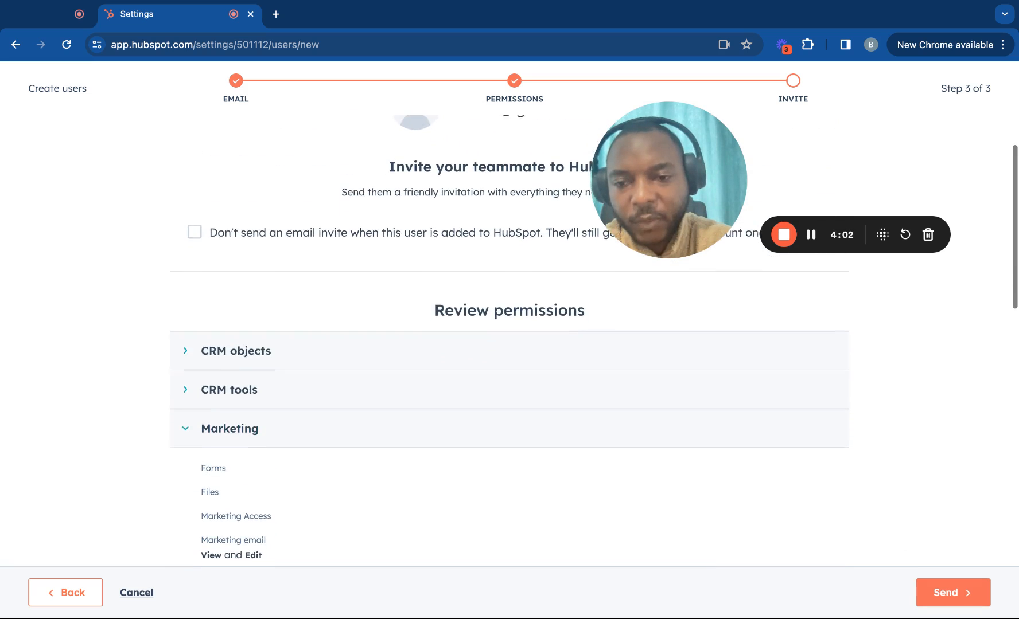
scroll(509, 338, down, 1)
scroll(509, 338, up, 1)
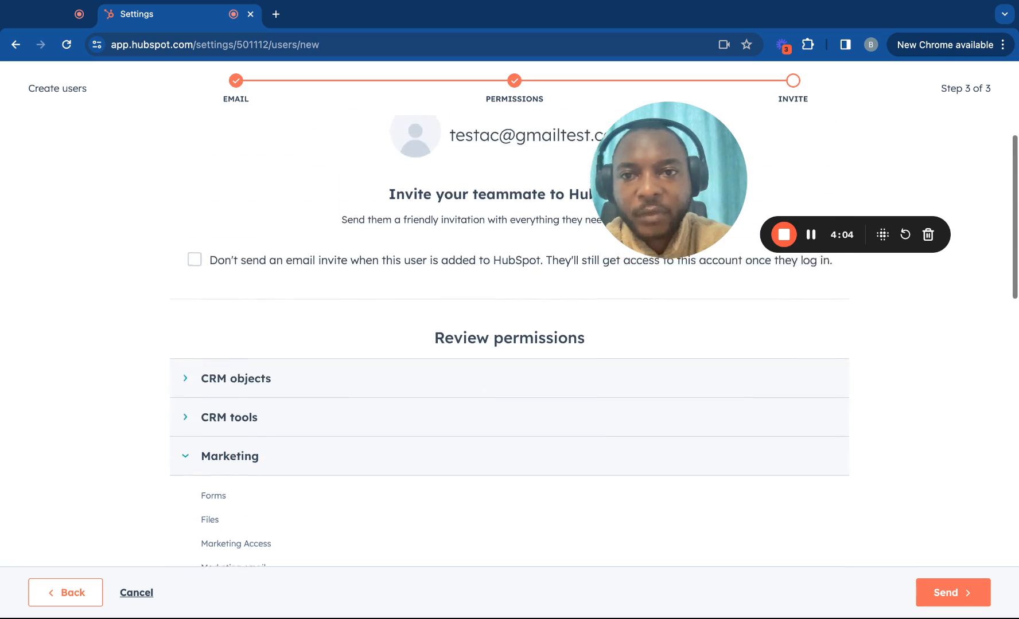
scroll(516, 468, down, 4)
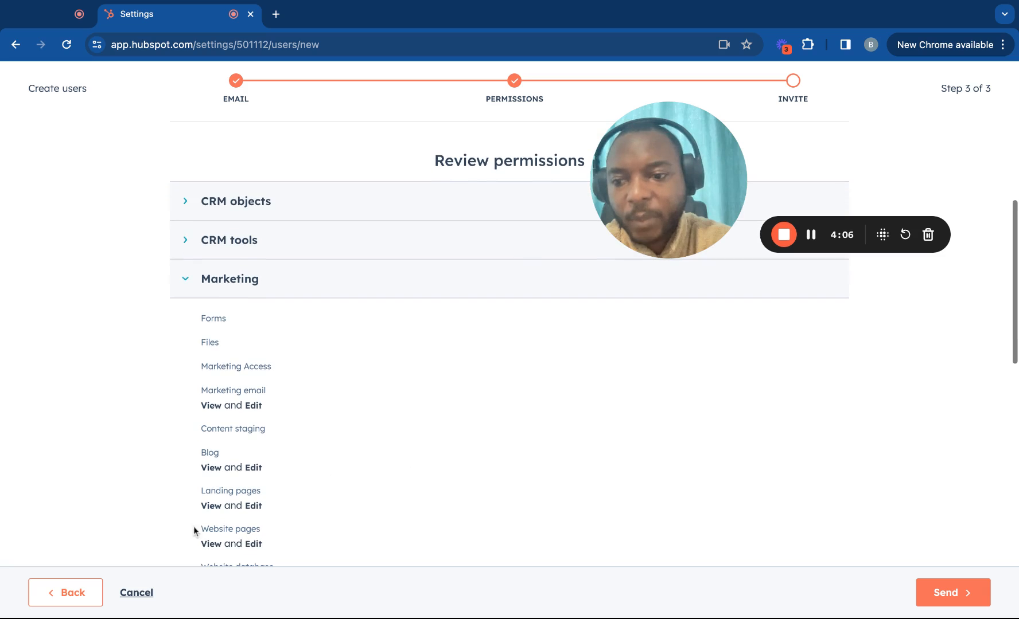
click(75, 593)
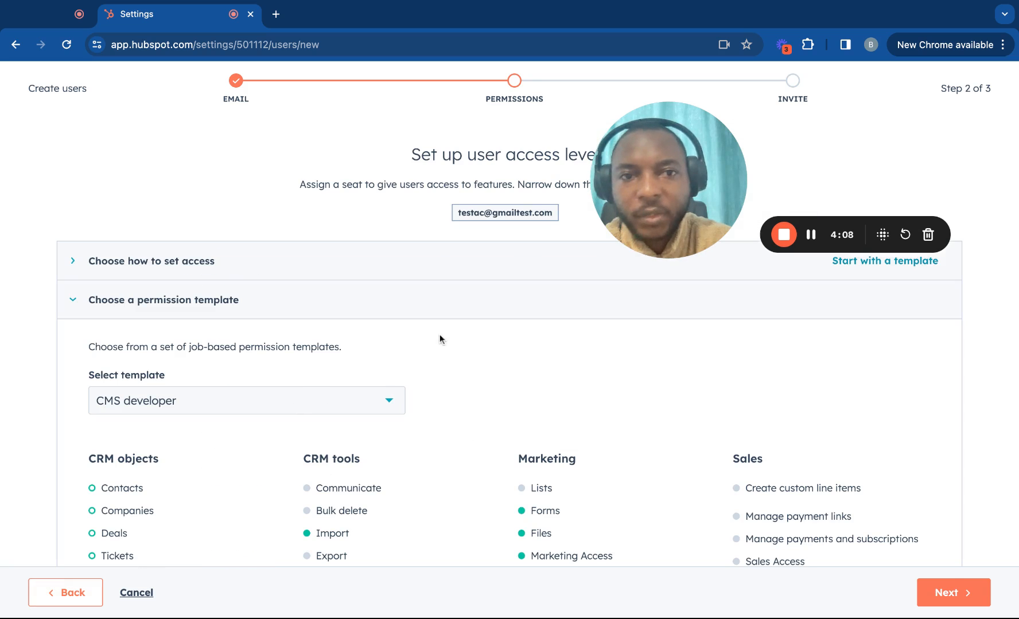
scroll(437, 335, down, 1)
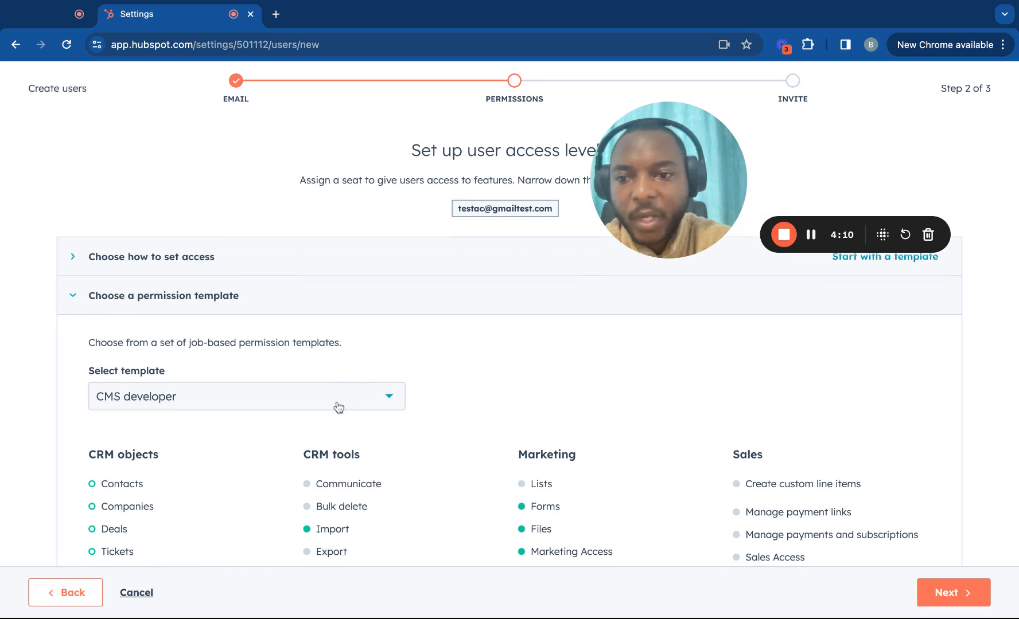
- Switch the new user's access setup to Start from scratch and continue to the invite stage
click(77, 593)
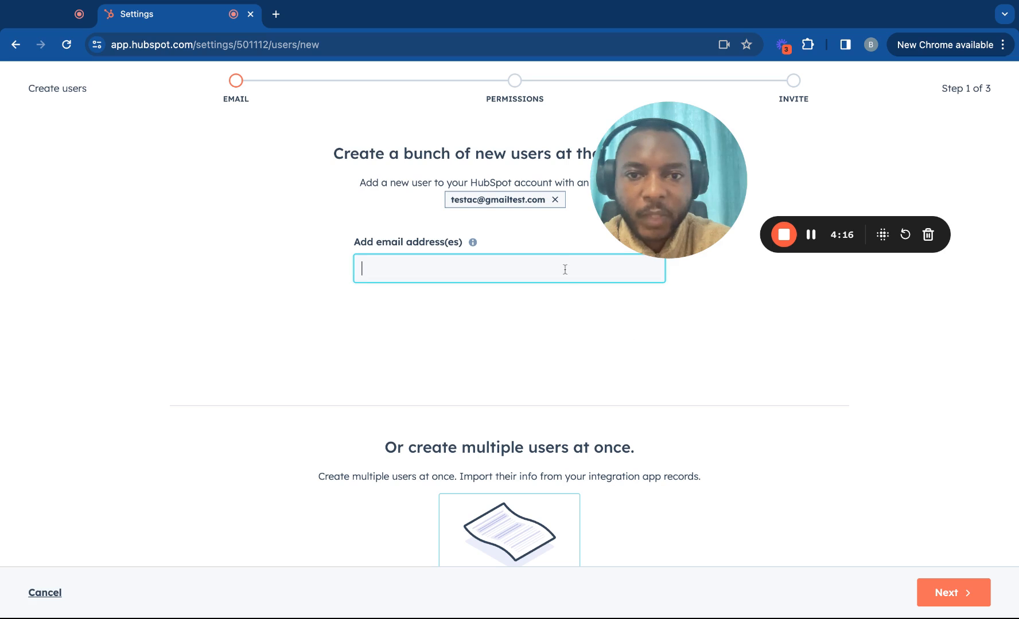
click(952, 593)
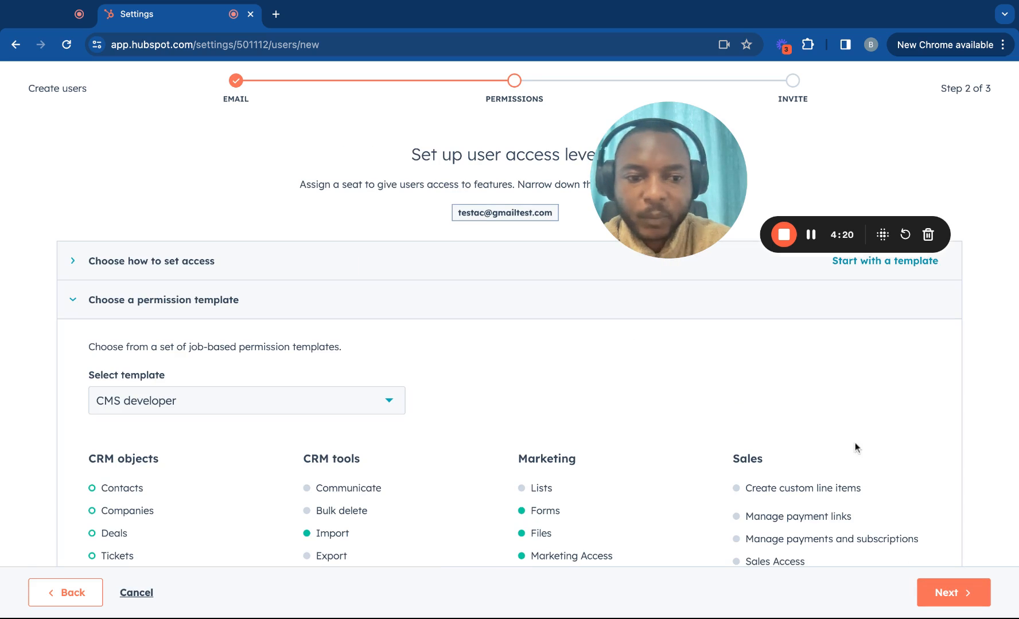
click(877, 265)
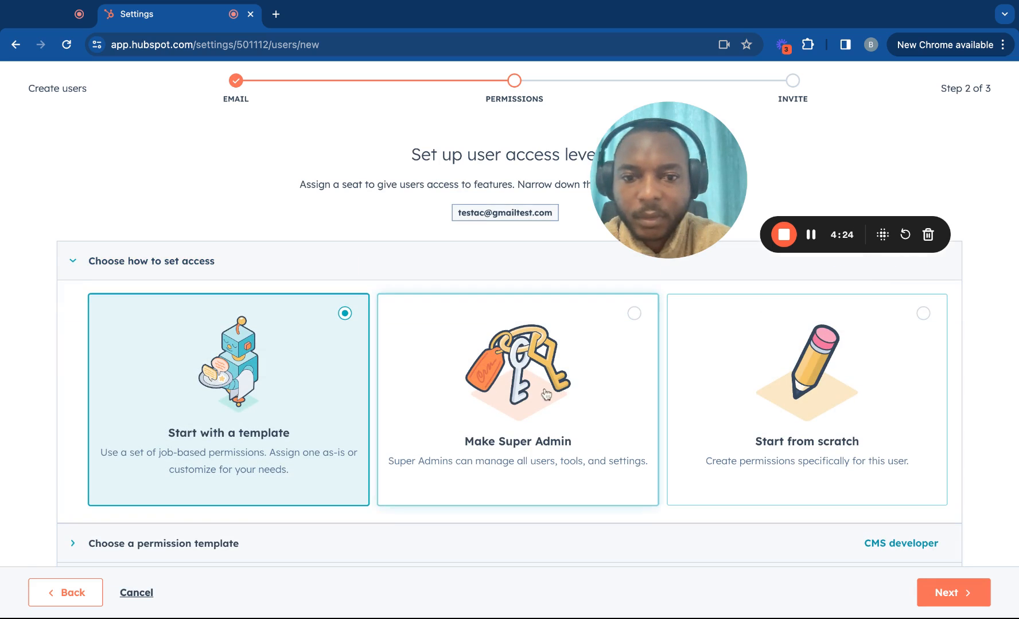
click(806, 404)
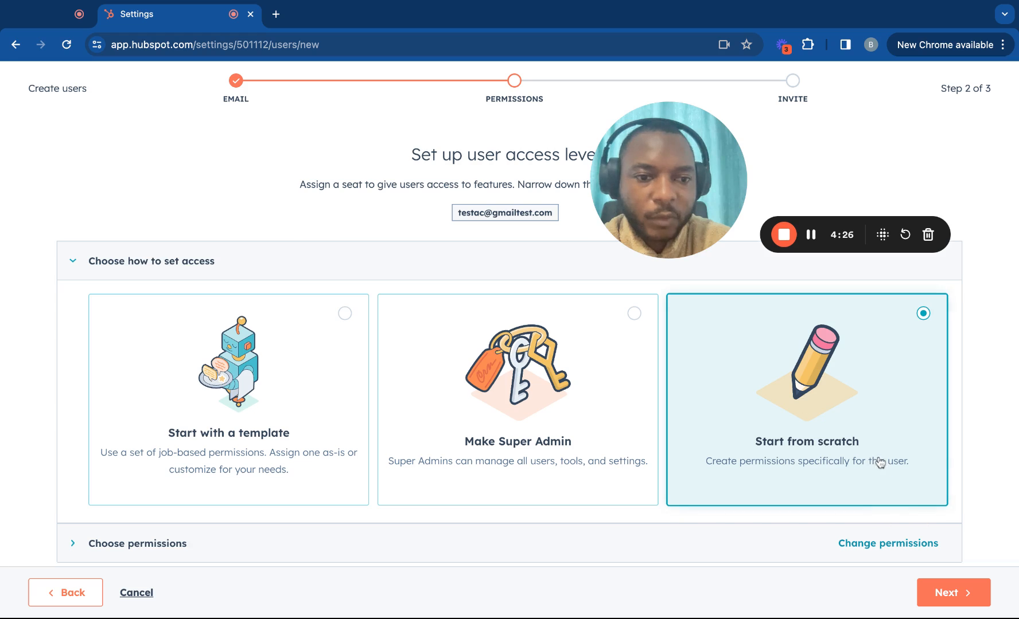
scroll(887, 465, down, 1)
click(952, 592)
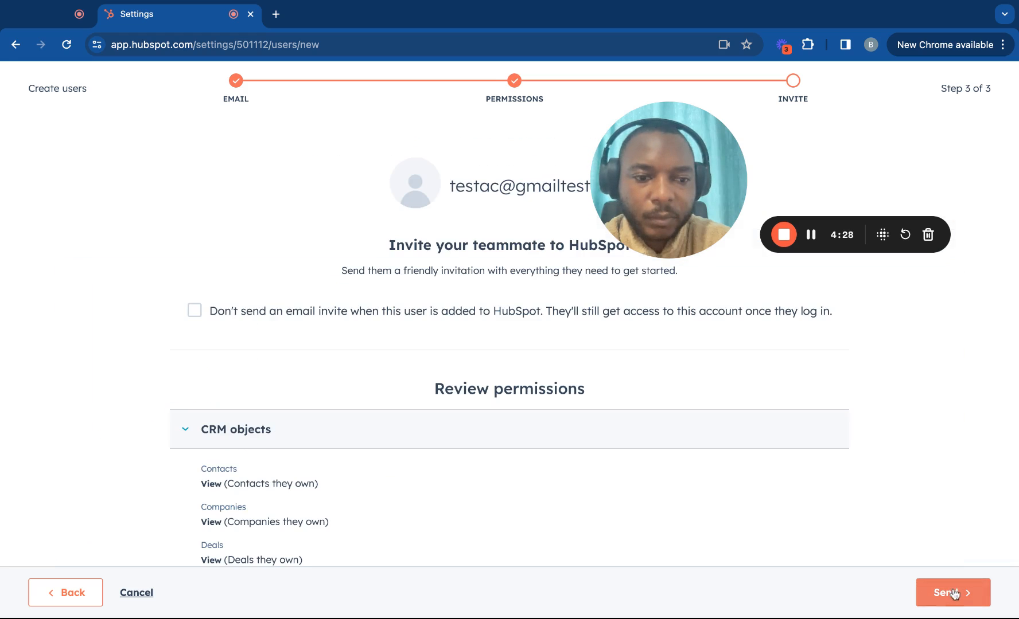
- Review the new user's CRM objects and Reporting permissions, and cancel the user creation without sending the invite
scroll(815, 499, down, 3)
scroll(813, 493, down, 5)
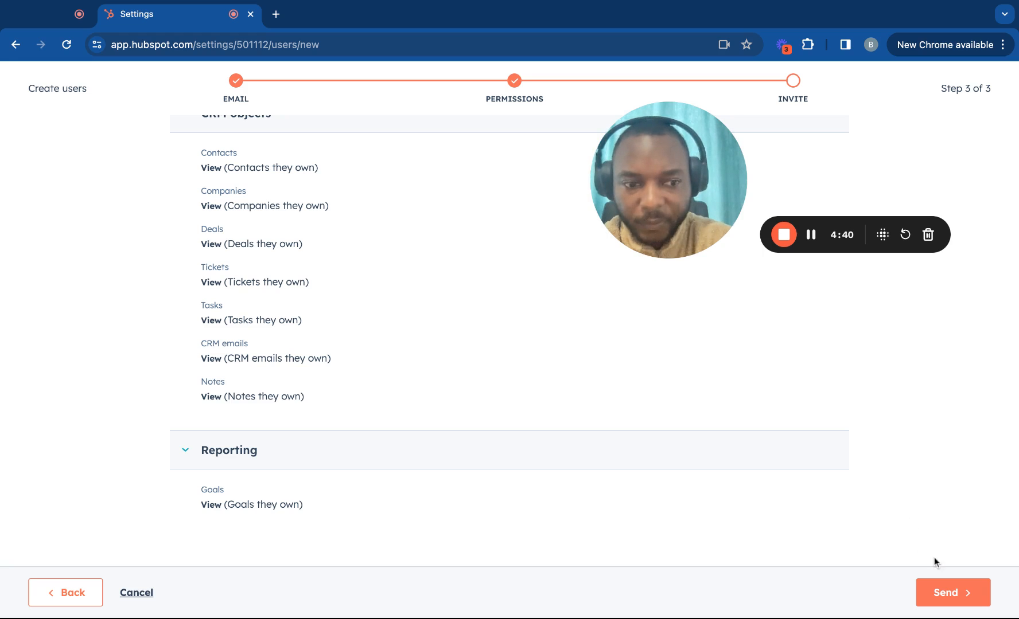
click(944, 594)
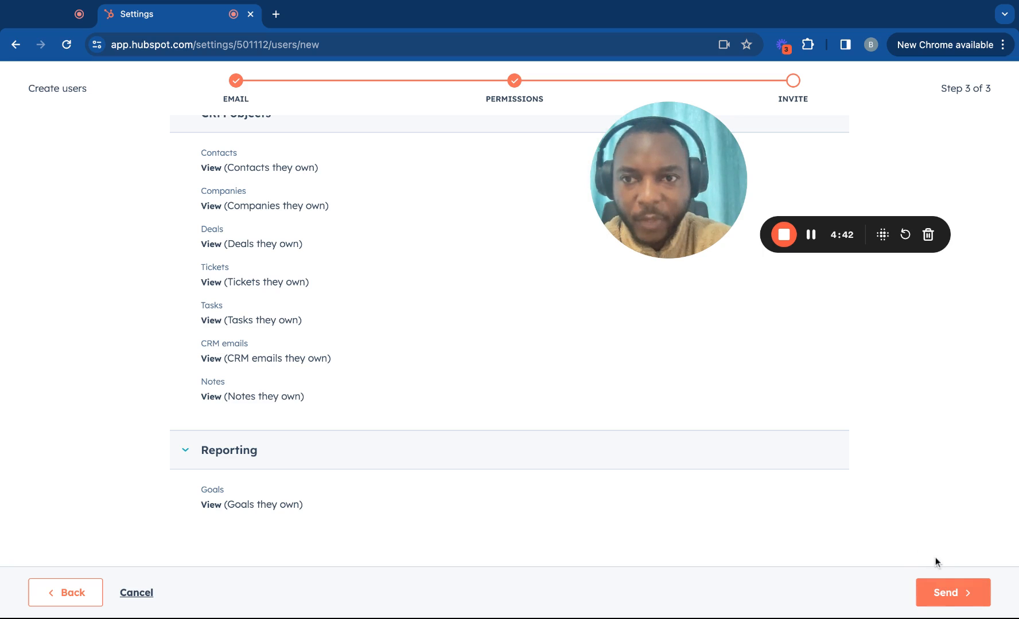
scroll(894, 480, up, 5)
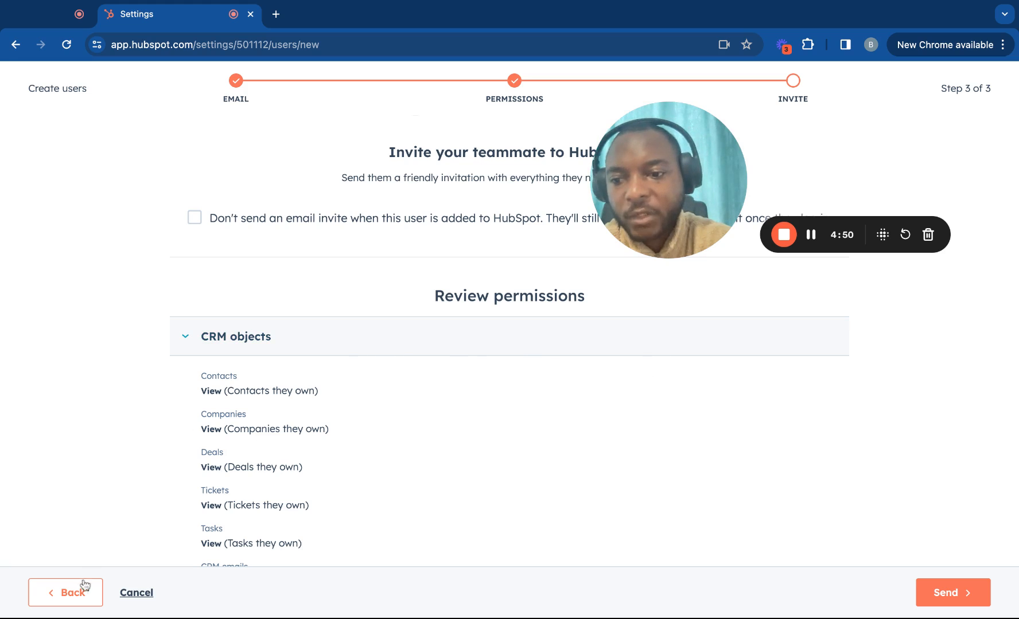
click(130, 597)
click(405, 215)
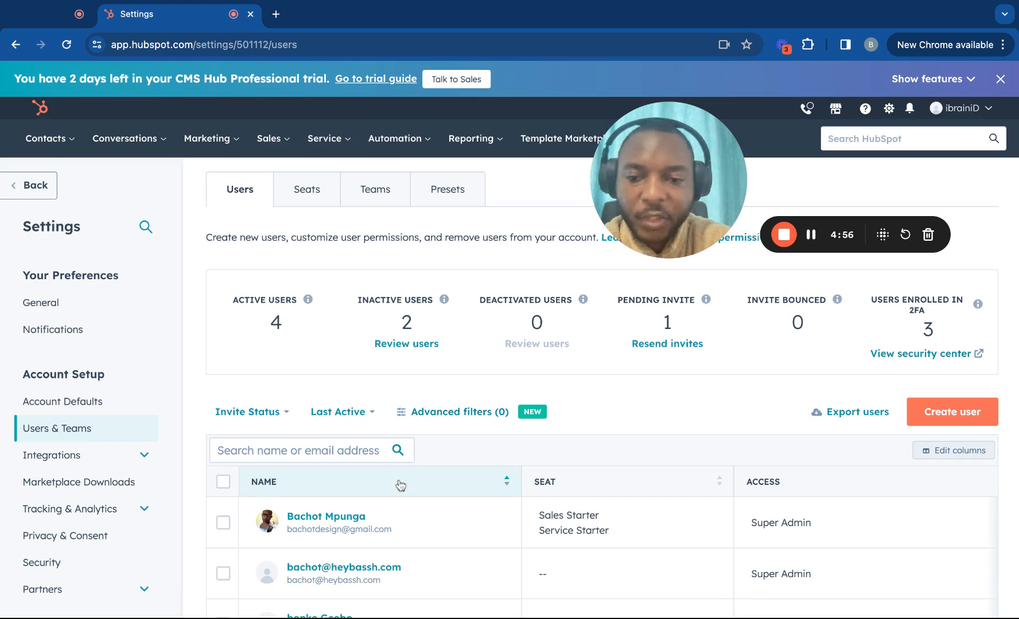
- Open the permissions of the second user in the users list for editing and show the options for how to set access
mouse_move(377, 587)
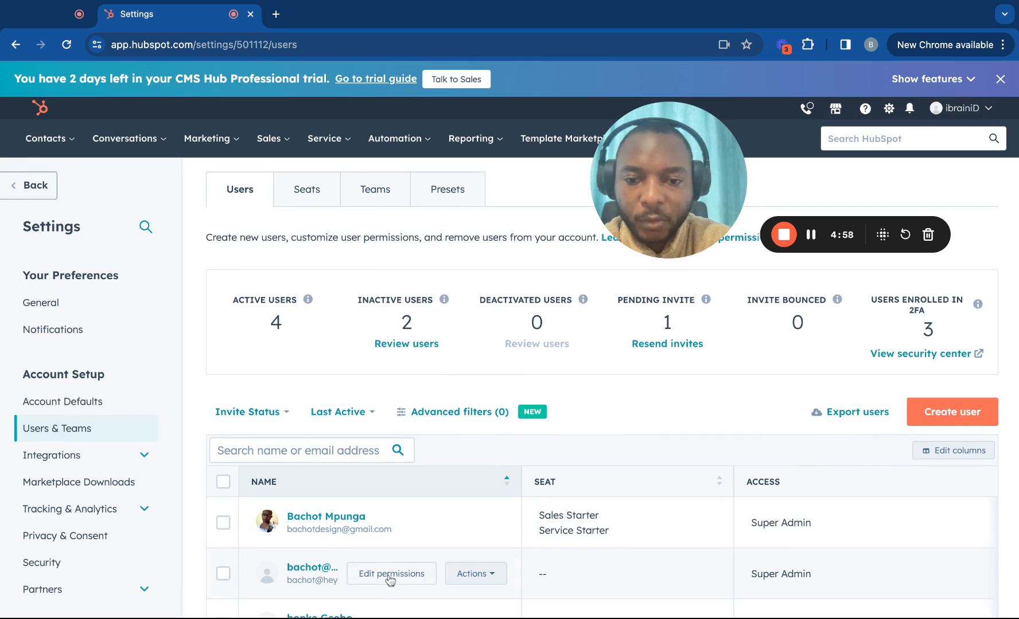
click(390, 574)
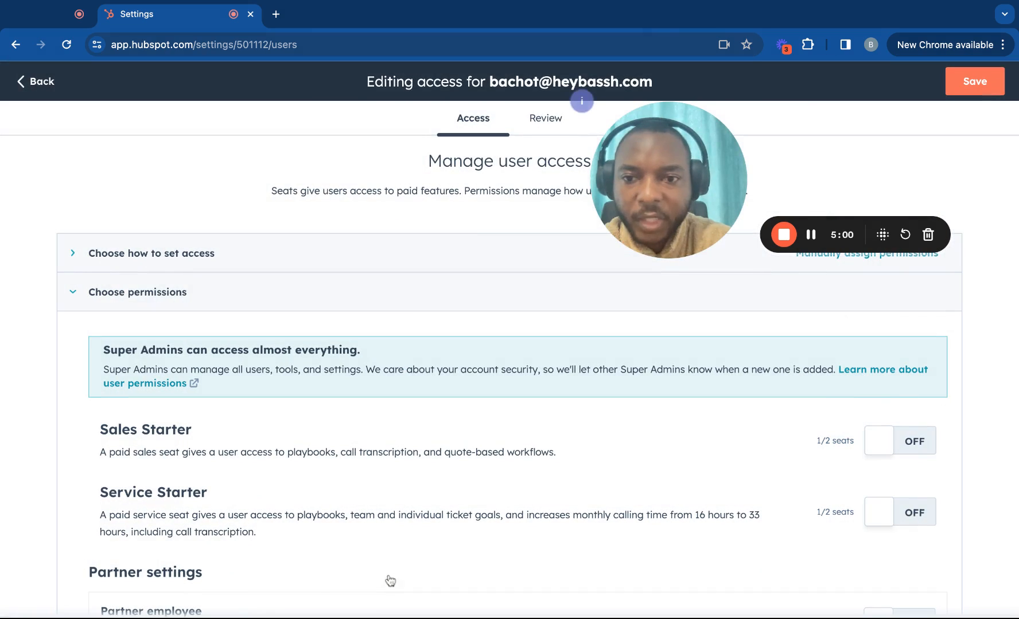
scroll(298, 459, down, 2)
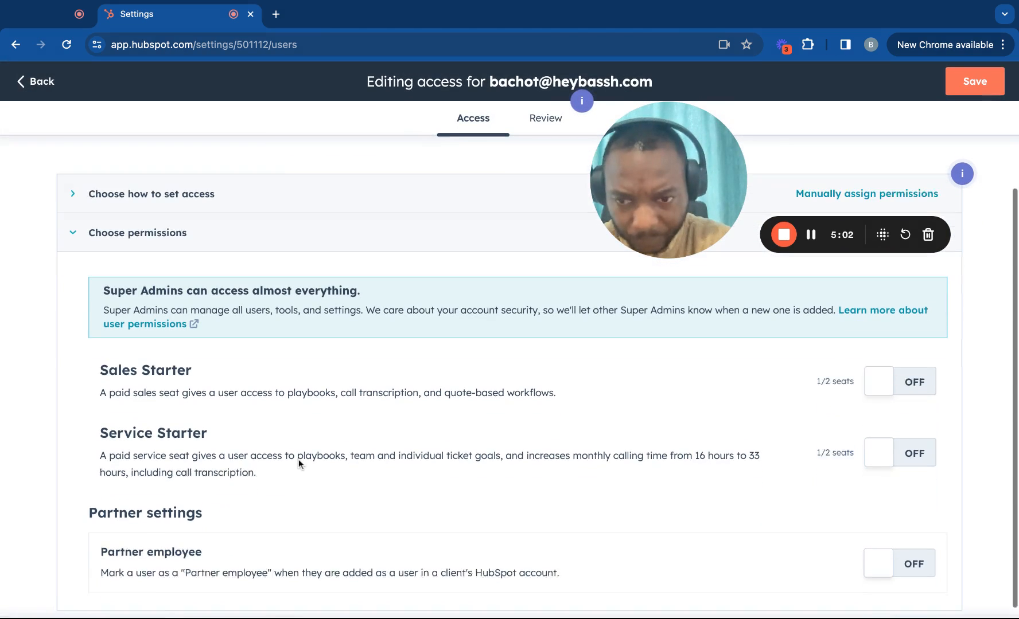
scroll(172, 237, up, 2)
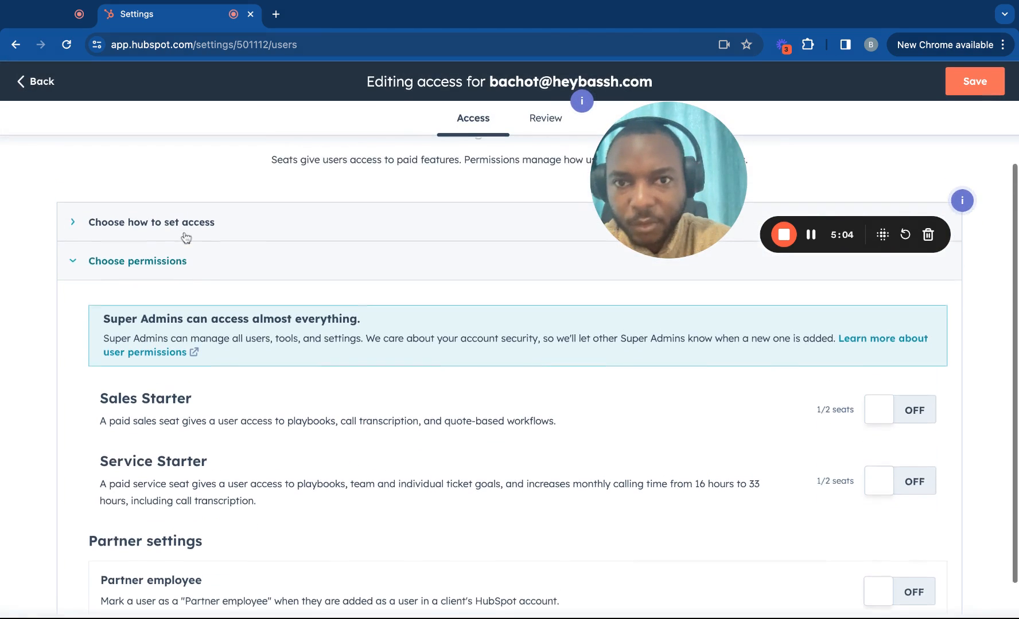
click(138, 265)
click(138, 264)
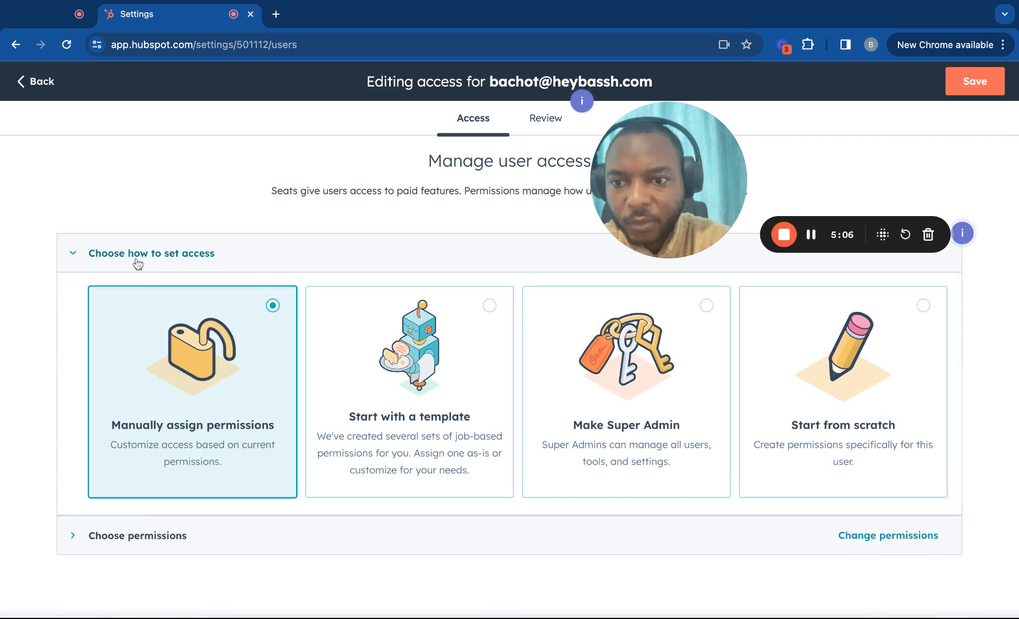
- Set the user's access method to Start with a template and look through the Settings access permissions
click(476, 377)
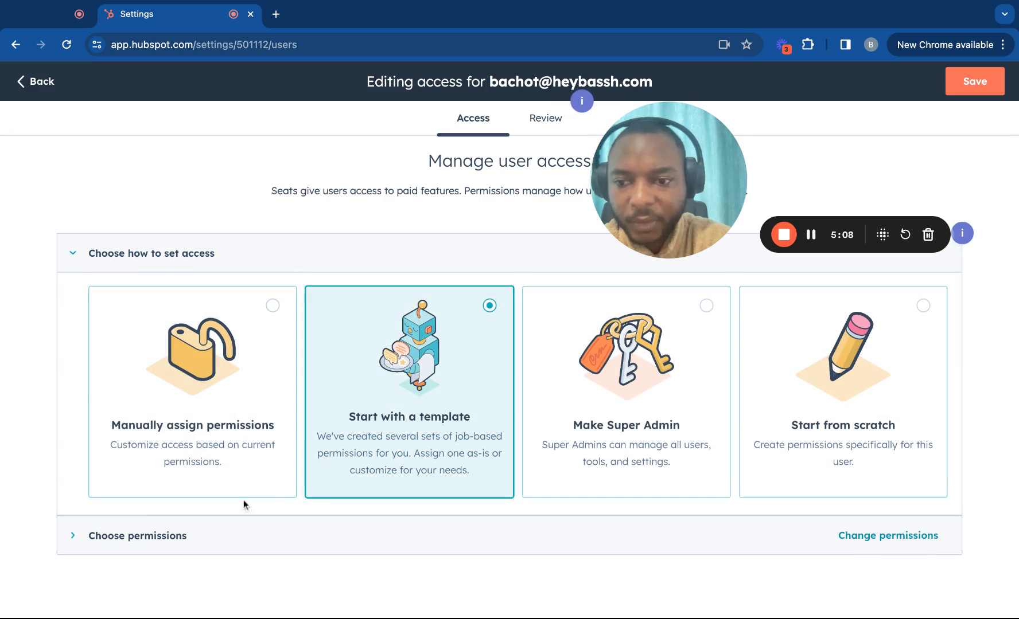
click(163, 535)
scroll(172, 539, down, 5)
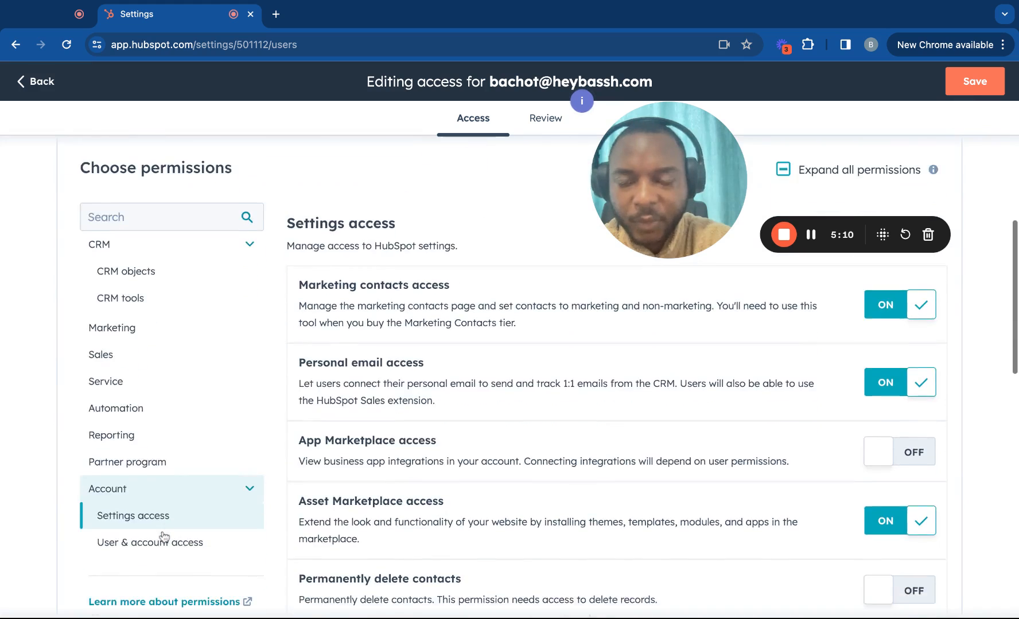
scroll(164, 537, down, 1)
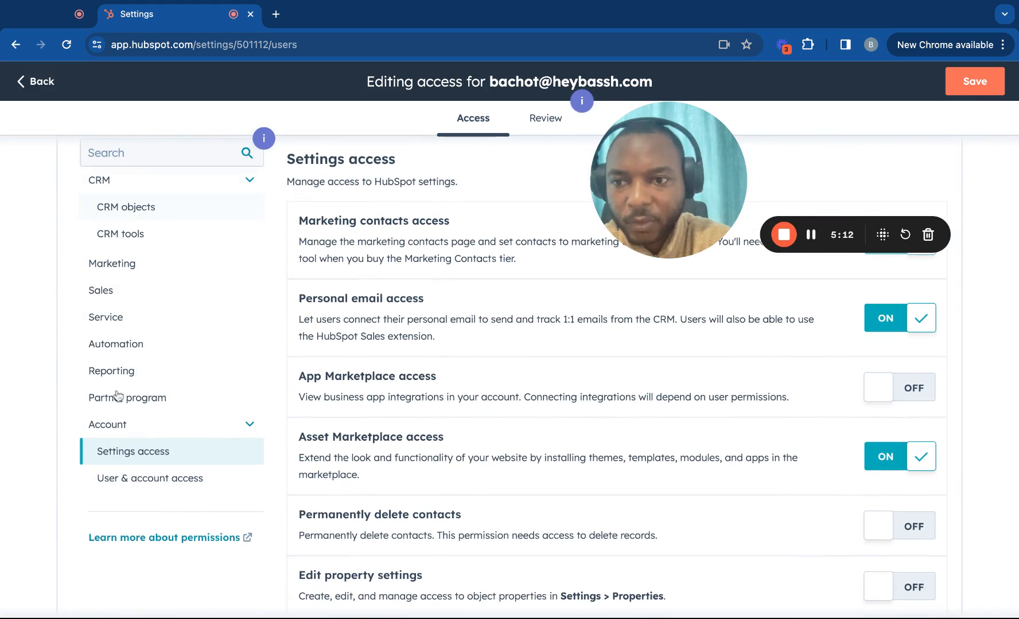
scroll(117, 396, up, 1)
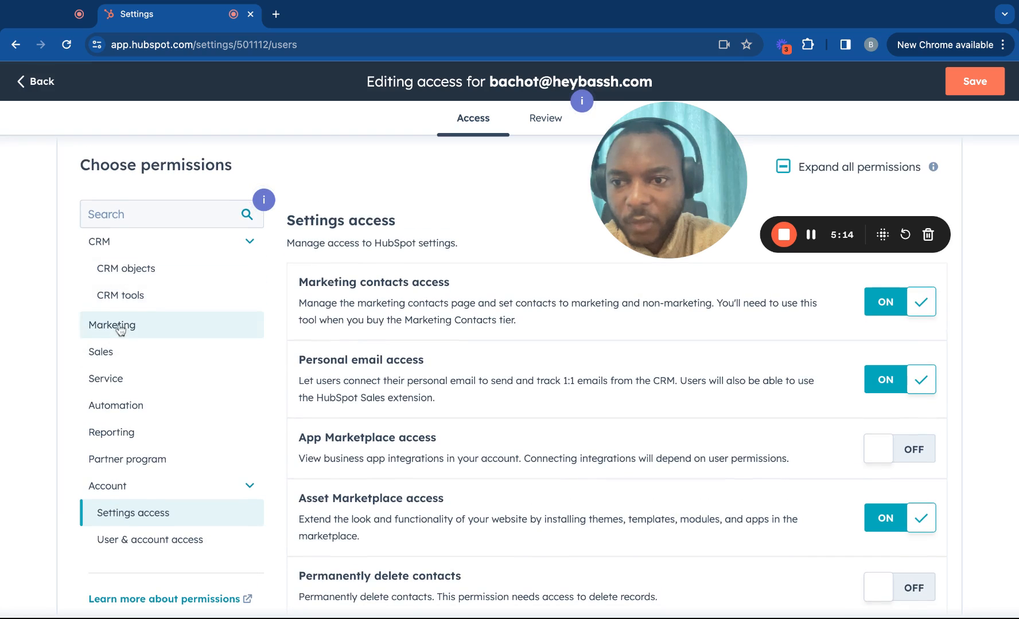